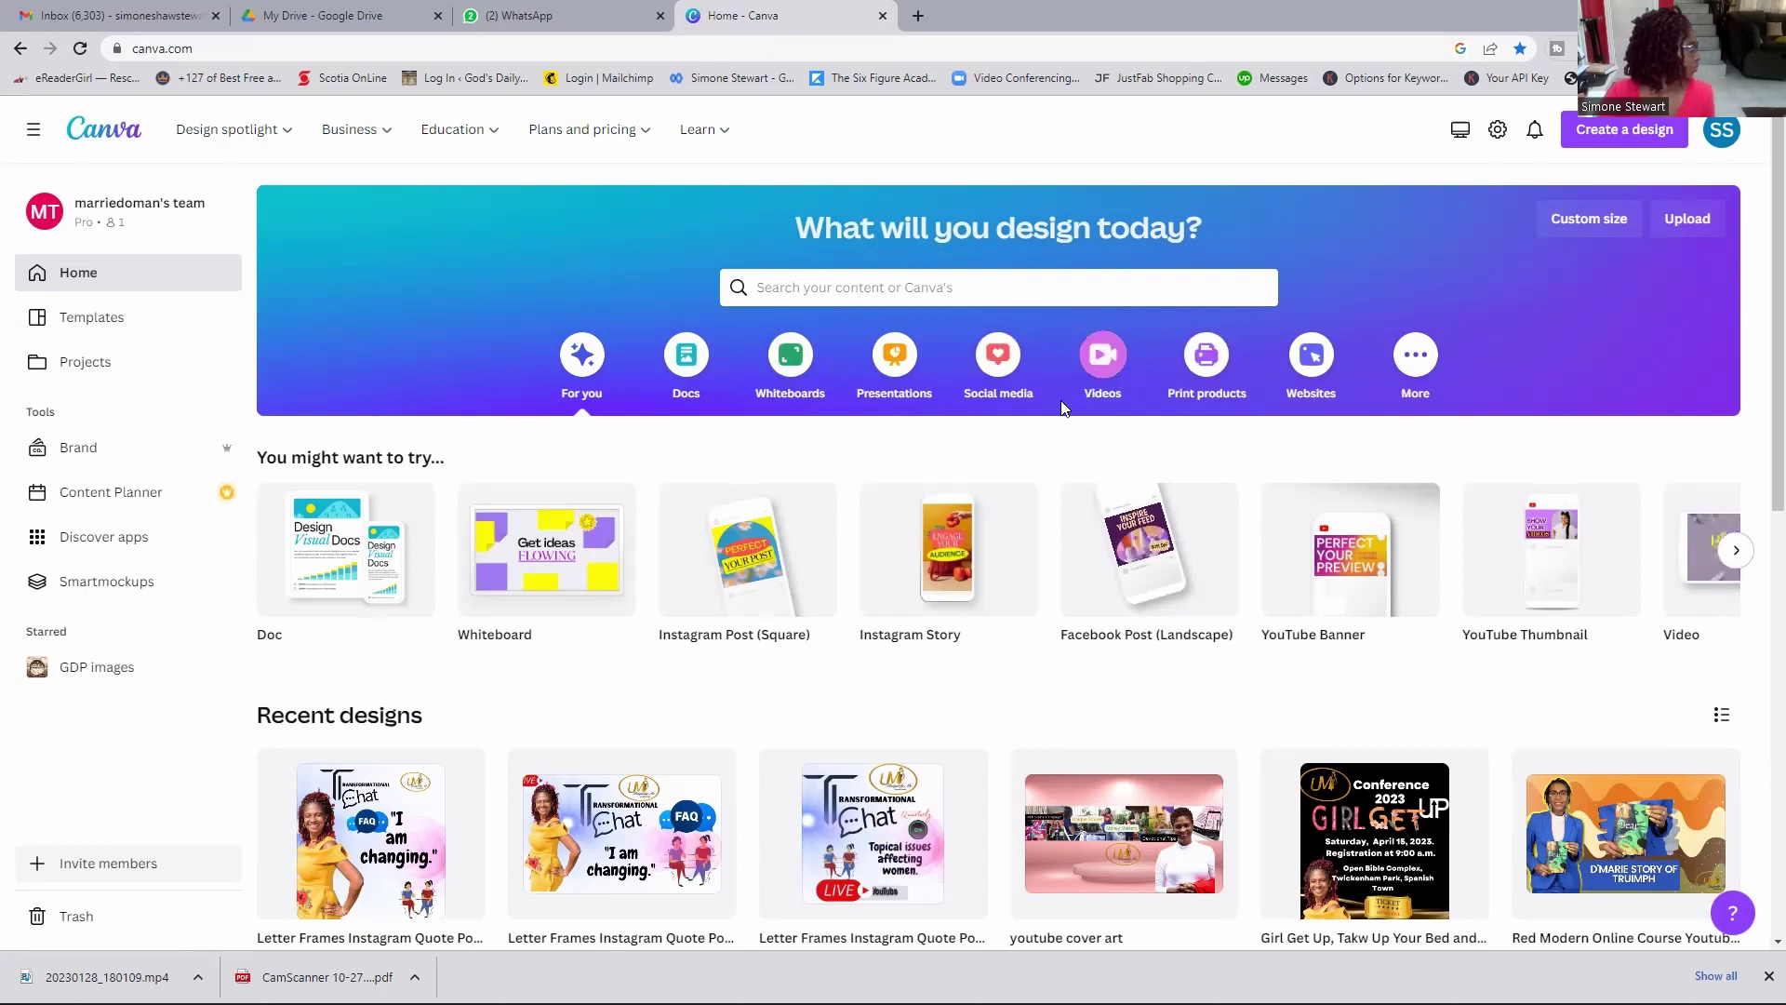
Step: Look through the thumbnails of the recent designs on the home page
{"action": "scroll", "coordinate": [858, 516], "scroll_direction": "down", "scroll_amount": 2}
{"action": "scroll", "coordinate": [857, 525], "scroll_direction": "down", "scroll_amount": 6}
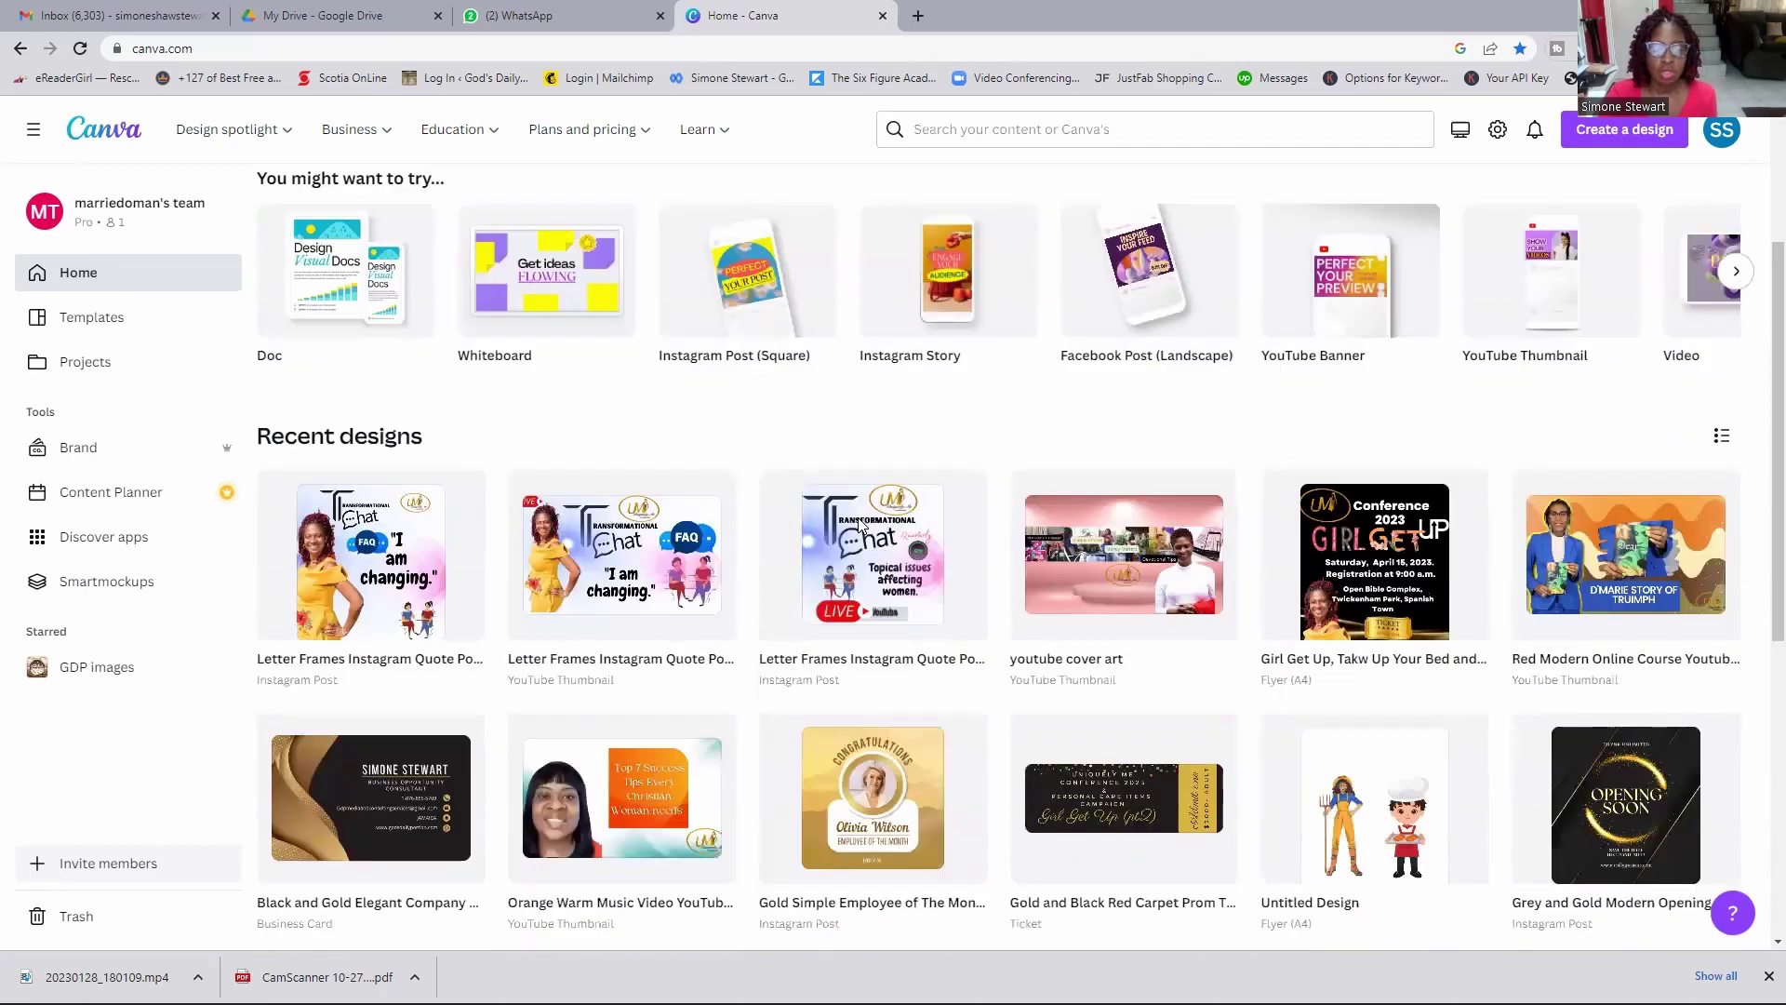
{"action": "scroll", "coordinate": [858, 526], "scroll_direction": "up", "scroll_amount": 1}
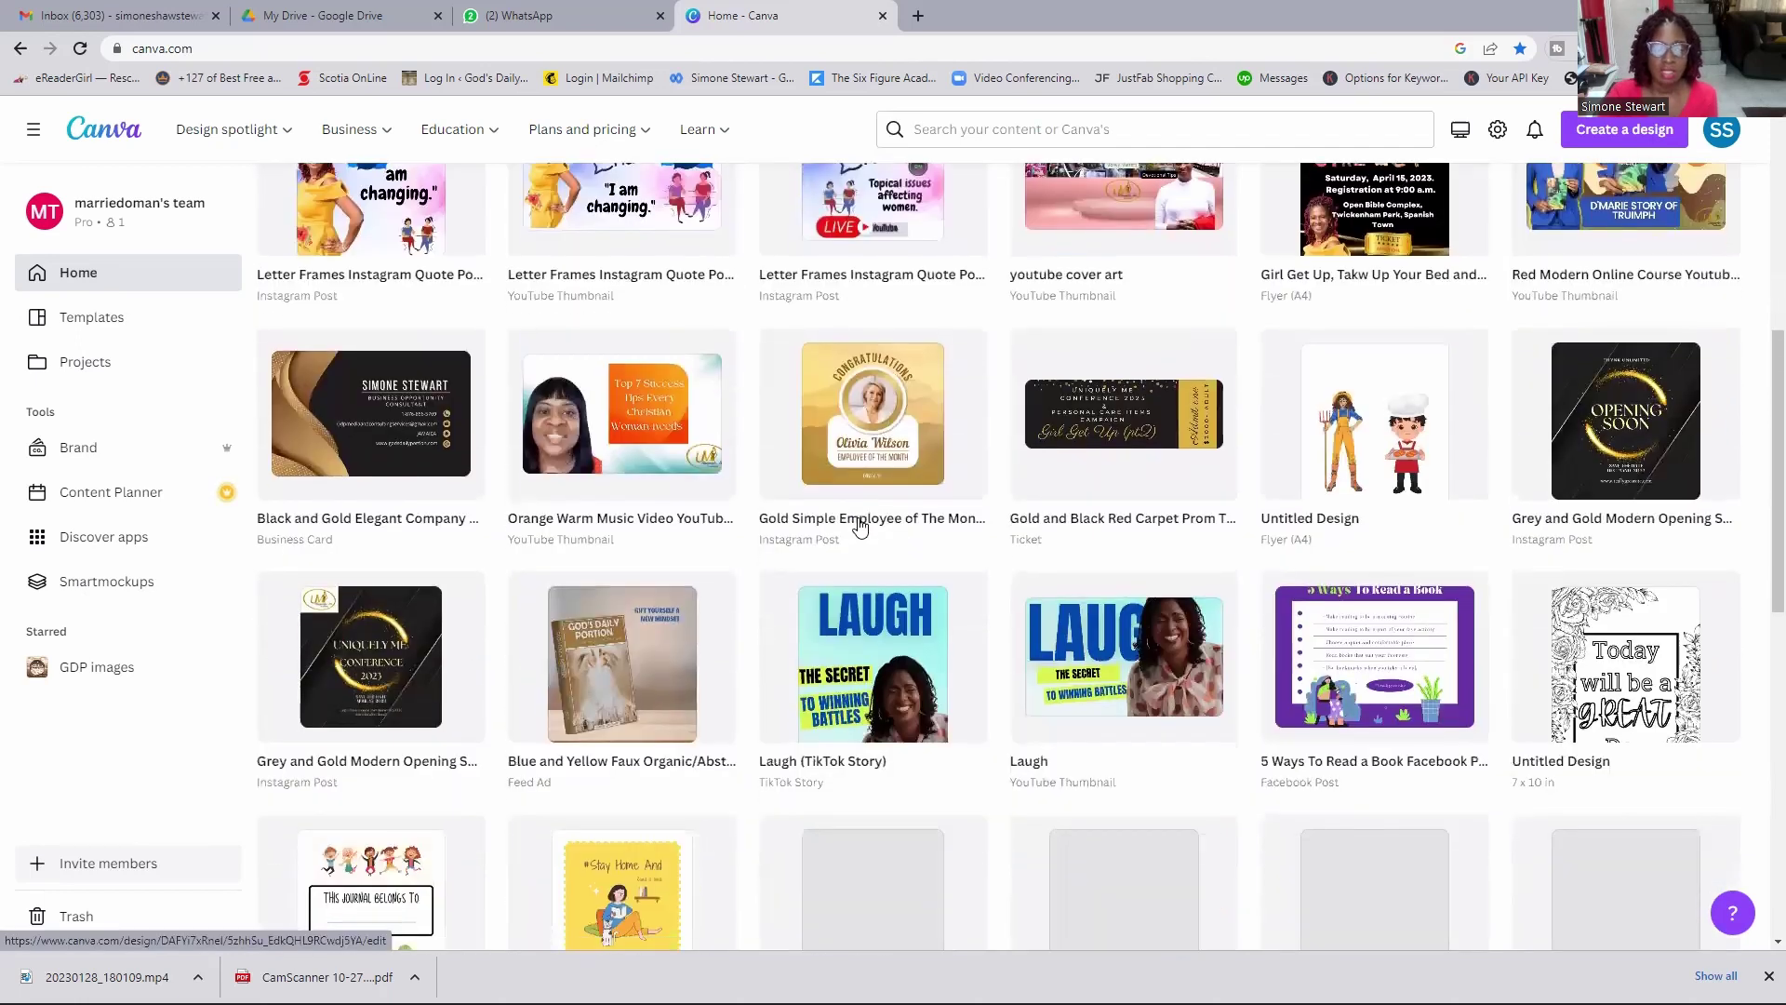
{"action": "scroll", "coordinate": [860, 527], "scroll_direction": "down", "scroll_amount": 8}
{"action": "scroll", "coordinate": [860, 525], "scroll_direction": "down", "scroll_amount": 5}
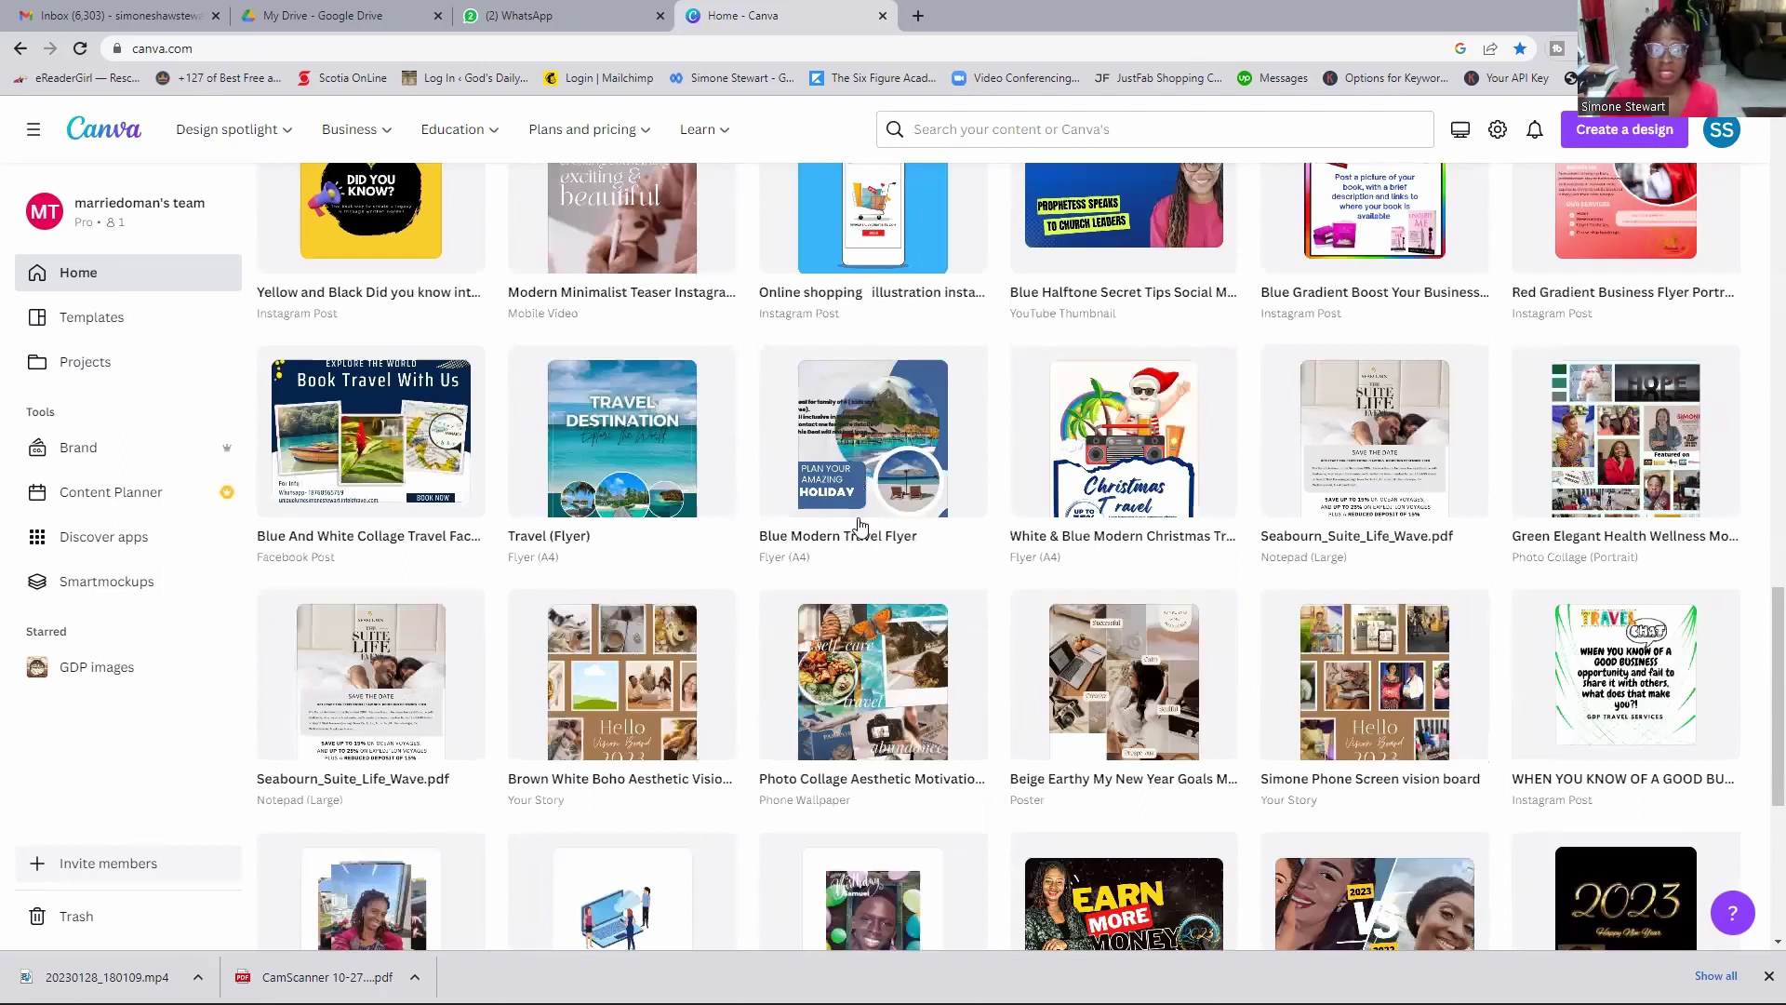
{"action": "scroll", "coordinate": [859, 526], "scroll_direction": "down", "scroll_amount": 11}
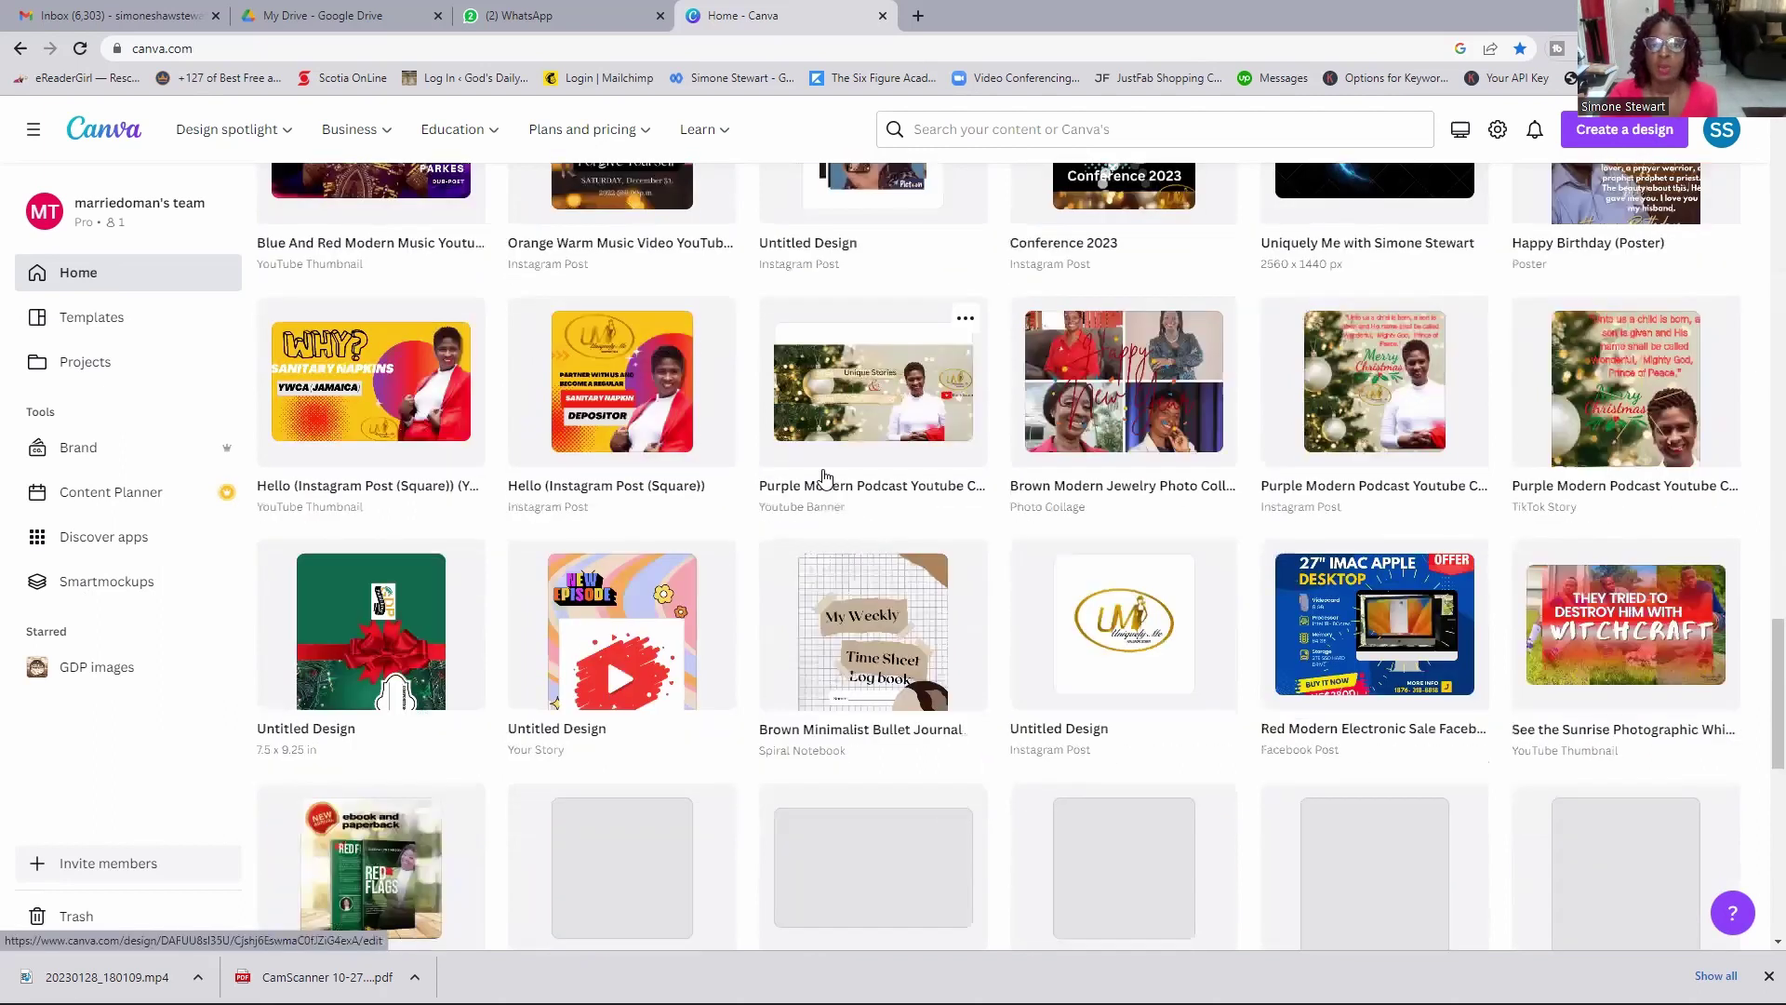
{"action": "scroll", "coordinate": [860, 527], "scroll_direction": "up", "scroll_amount": 20}
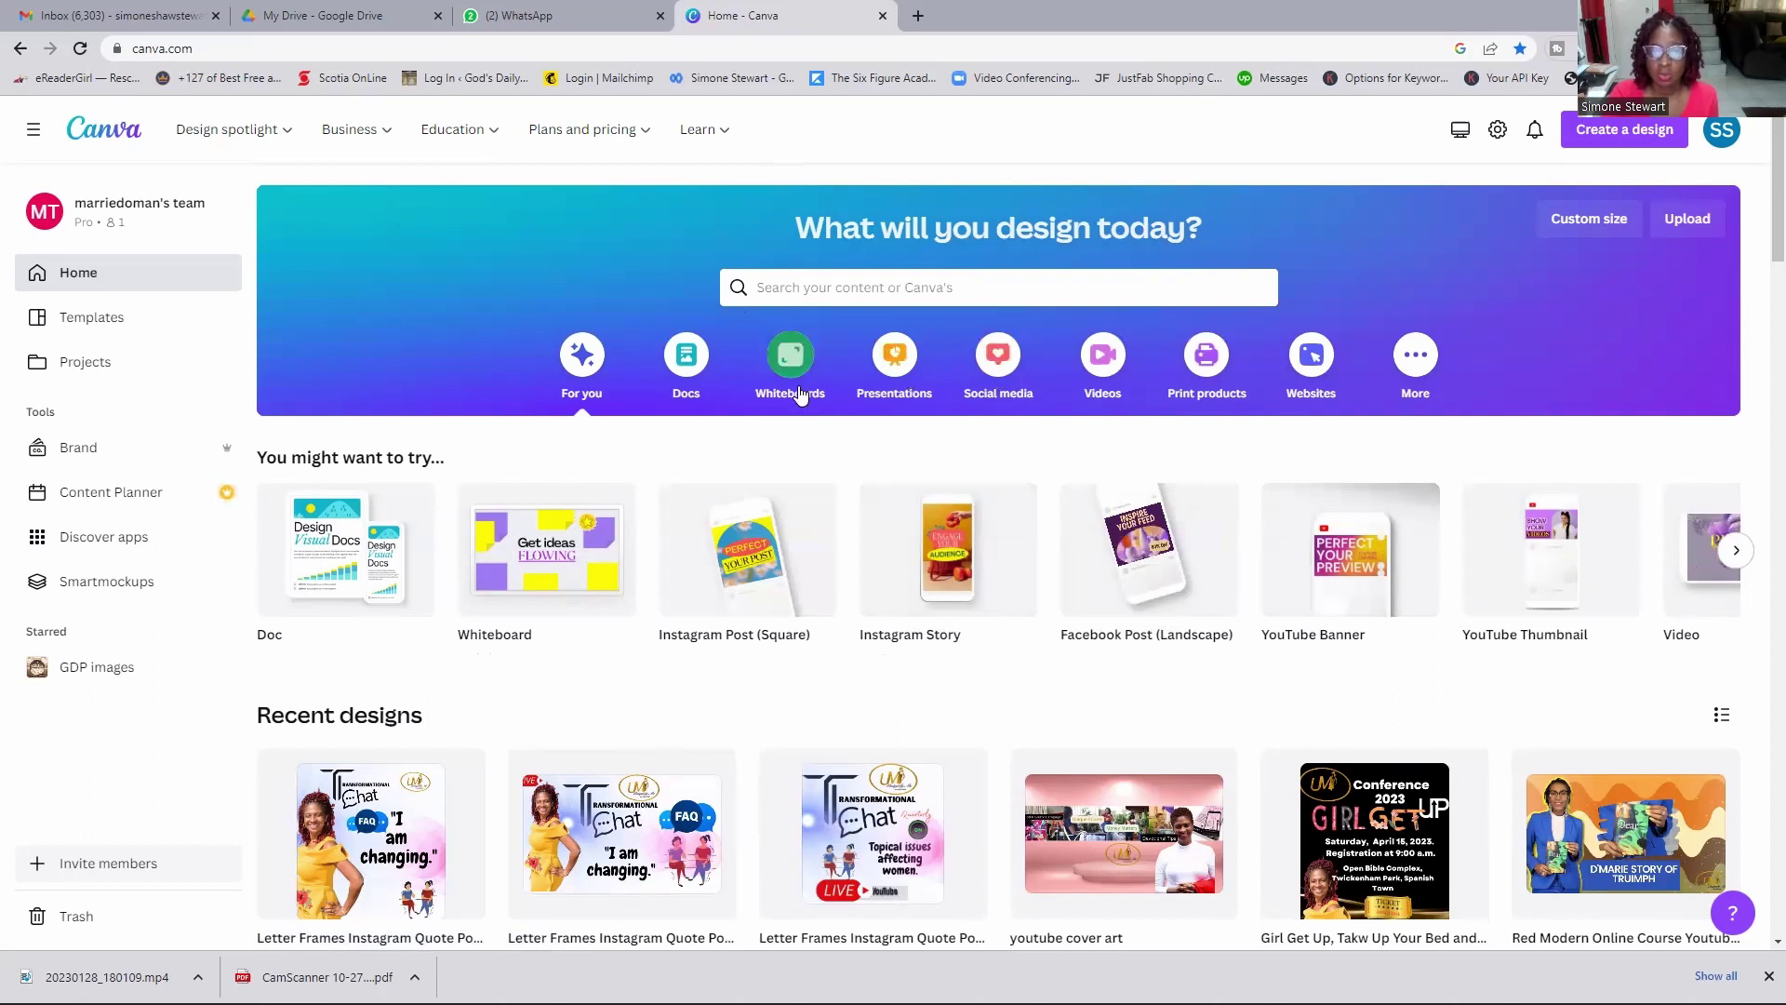
Step: Show the additional design types and browse their template rows, from infographics and photo collages to book covers
{"action": "left_click", "coordinate": [1416, 354]}
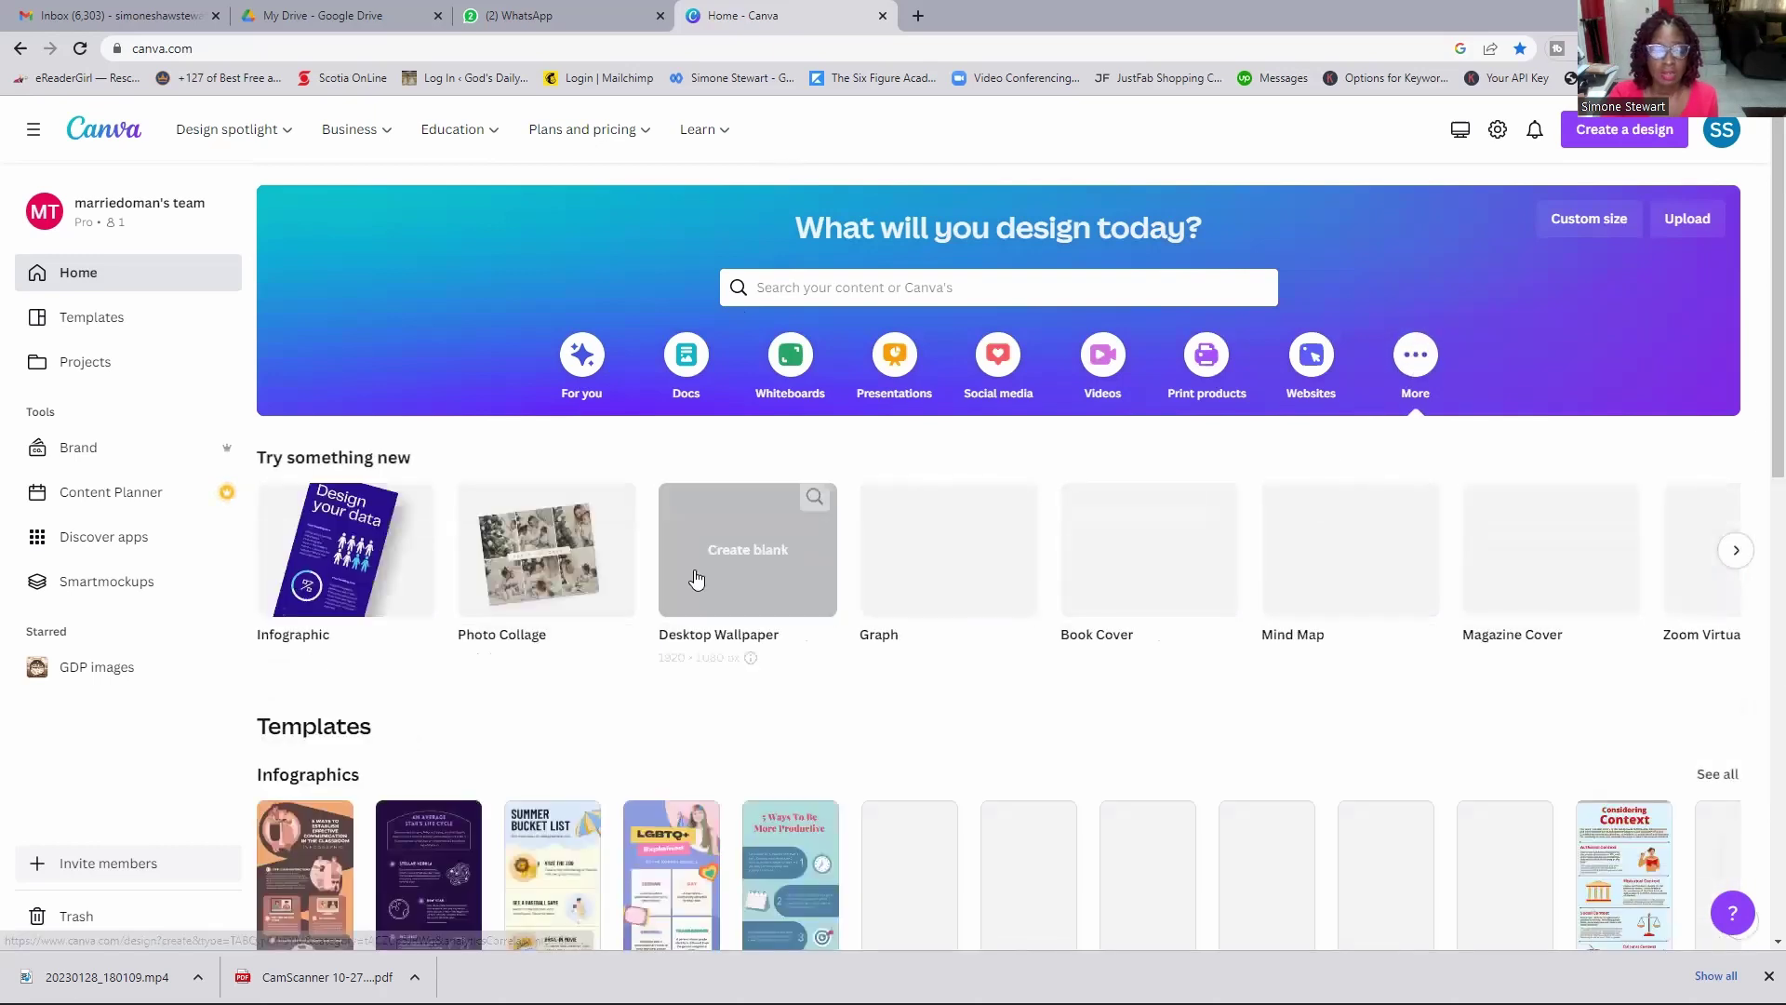
{"action": "scroll", "coordinate": [686, 575], "scroll_direction": "down", "scroll_amount": 2}
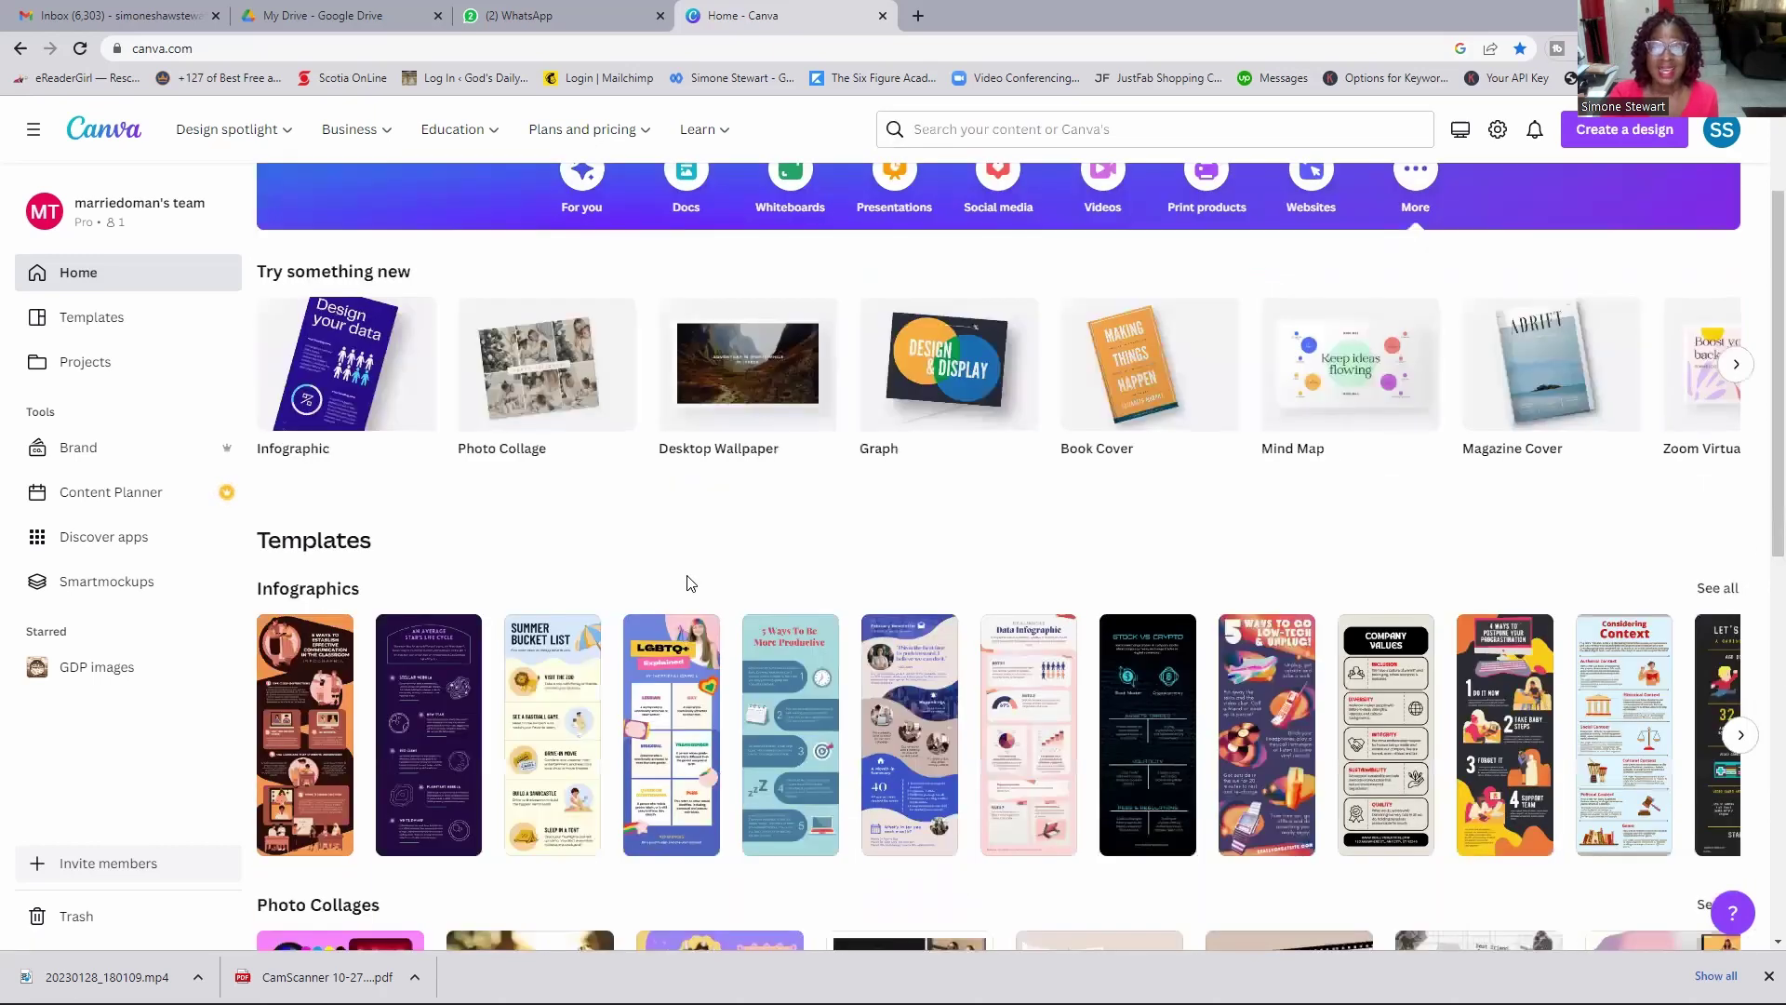
{"action": "scroll", "coordinate": [687, 583], "scroll_direction": "down", "scroll_amount": 1}
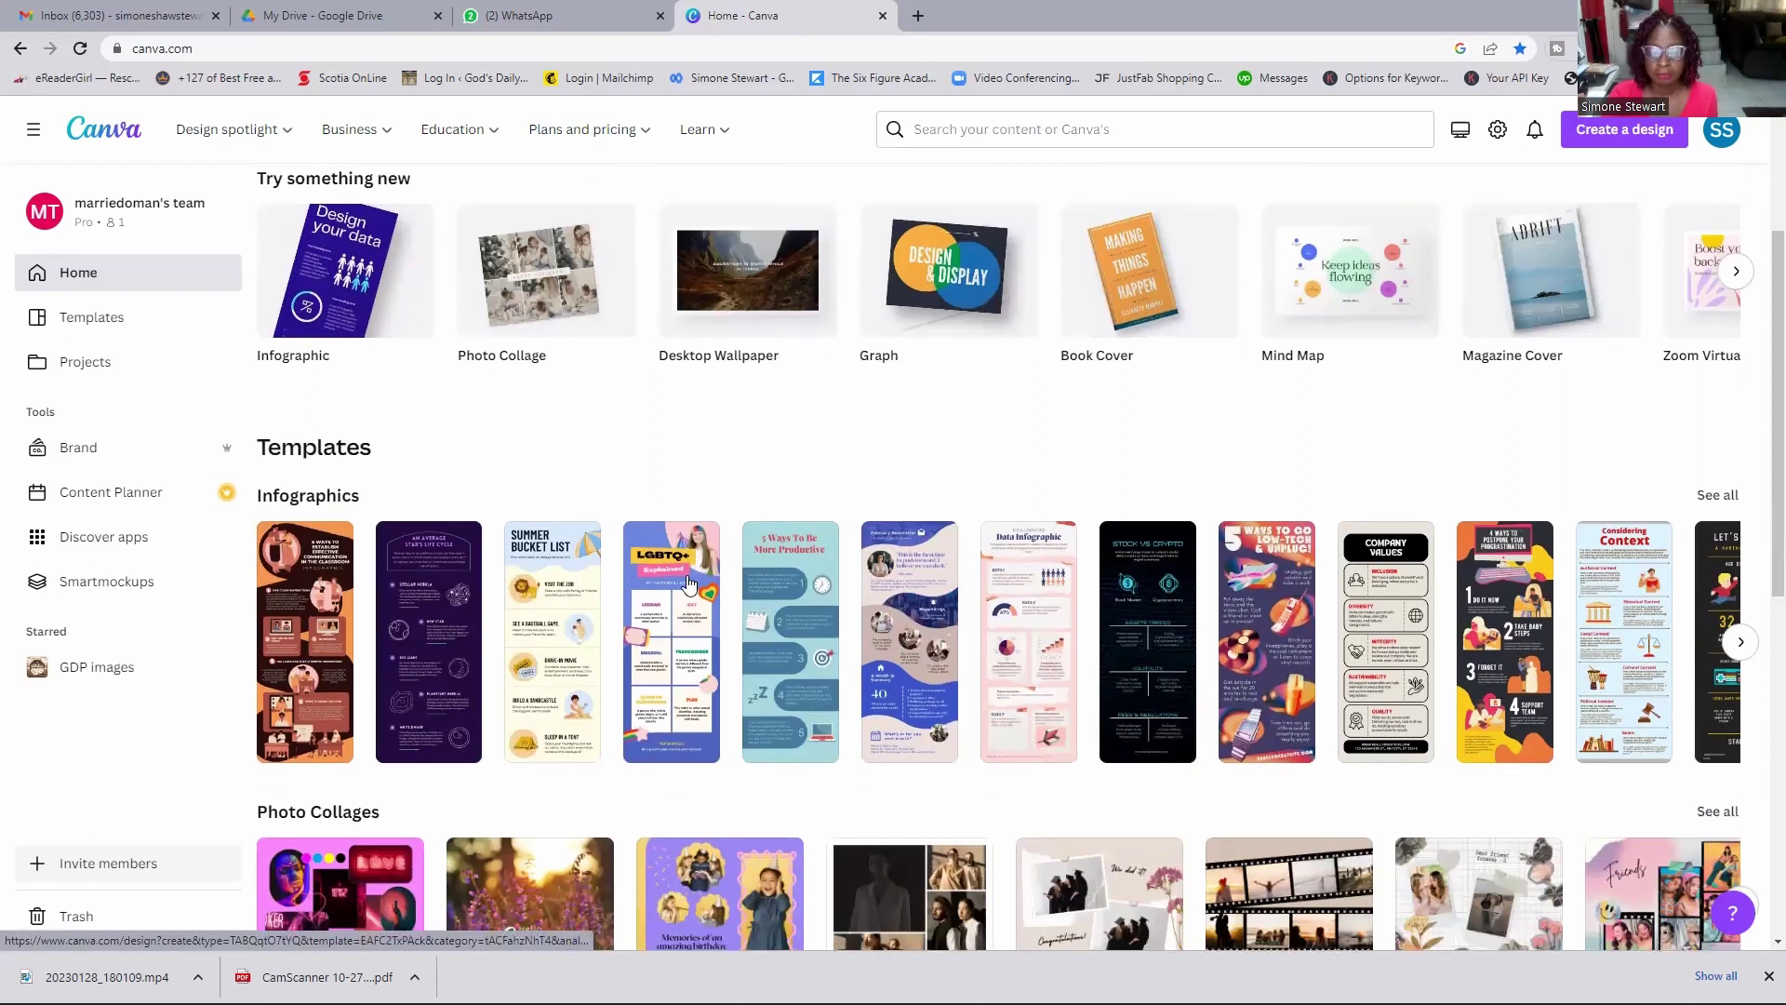
{"action": "scroll", "coordinate": [689, 583], "scroll_direction": "down", "scroll_amount": 2}
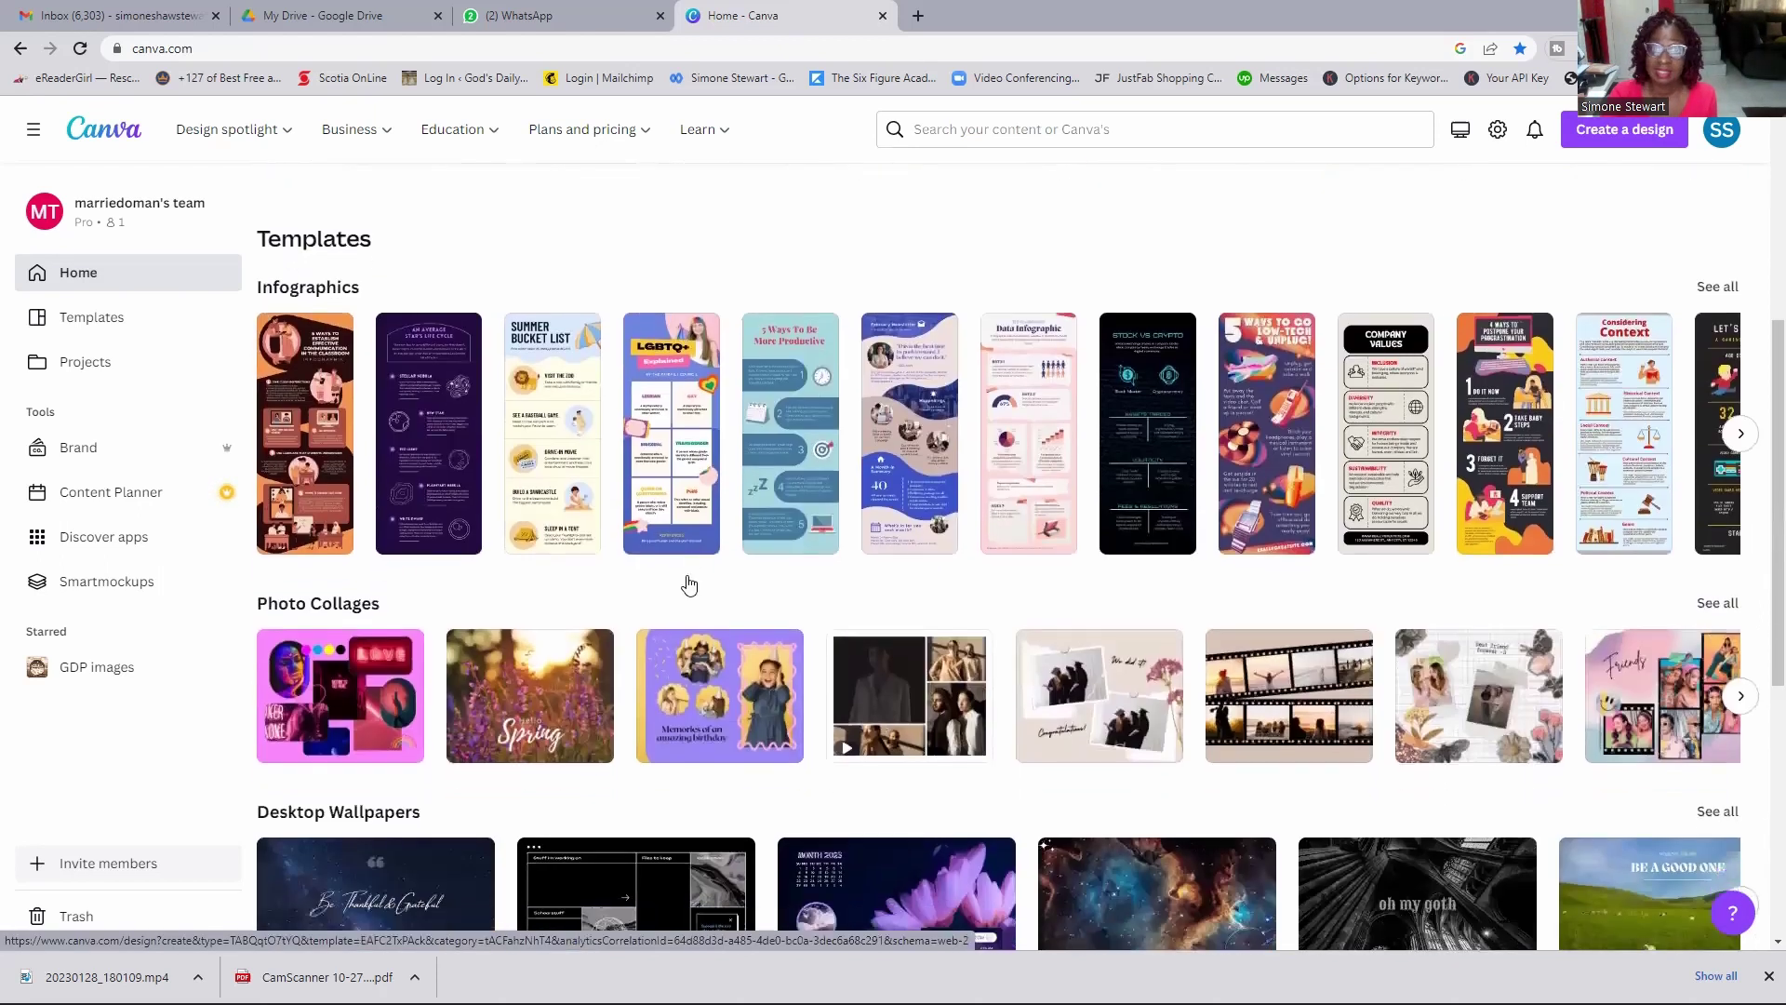
{"action": "scroll", "coordinate": [689, 584], "scroll_direction": "down", "scroll_amount": 5}
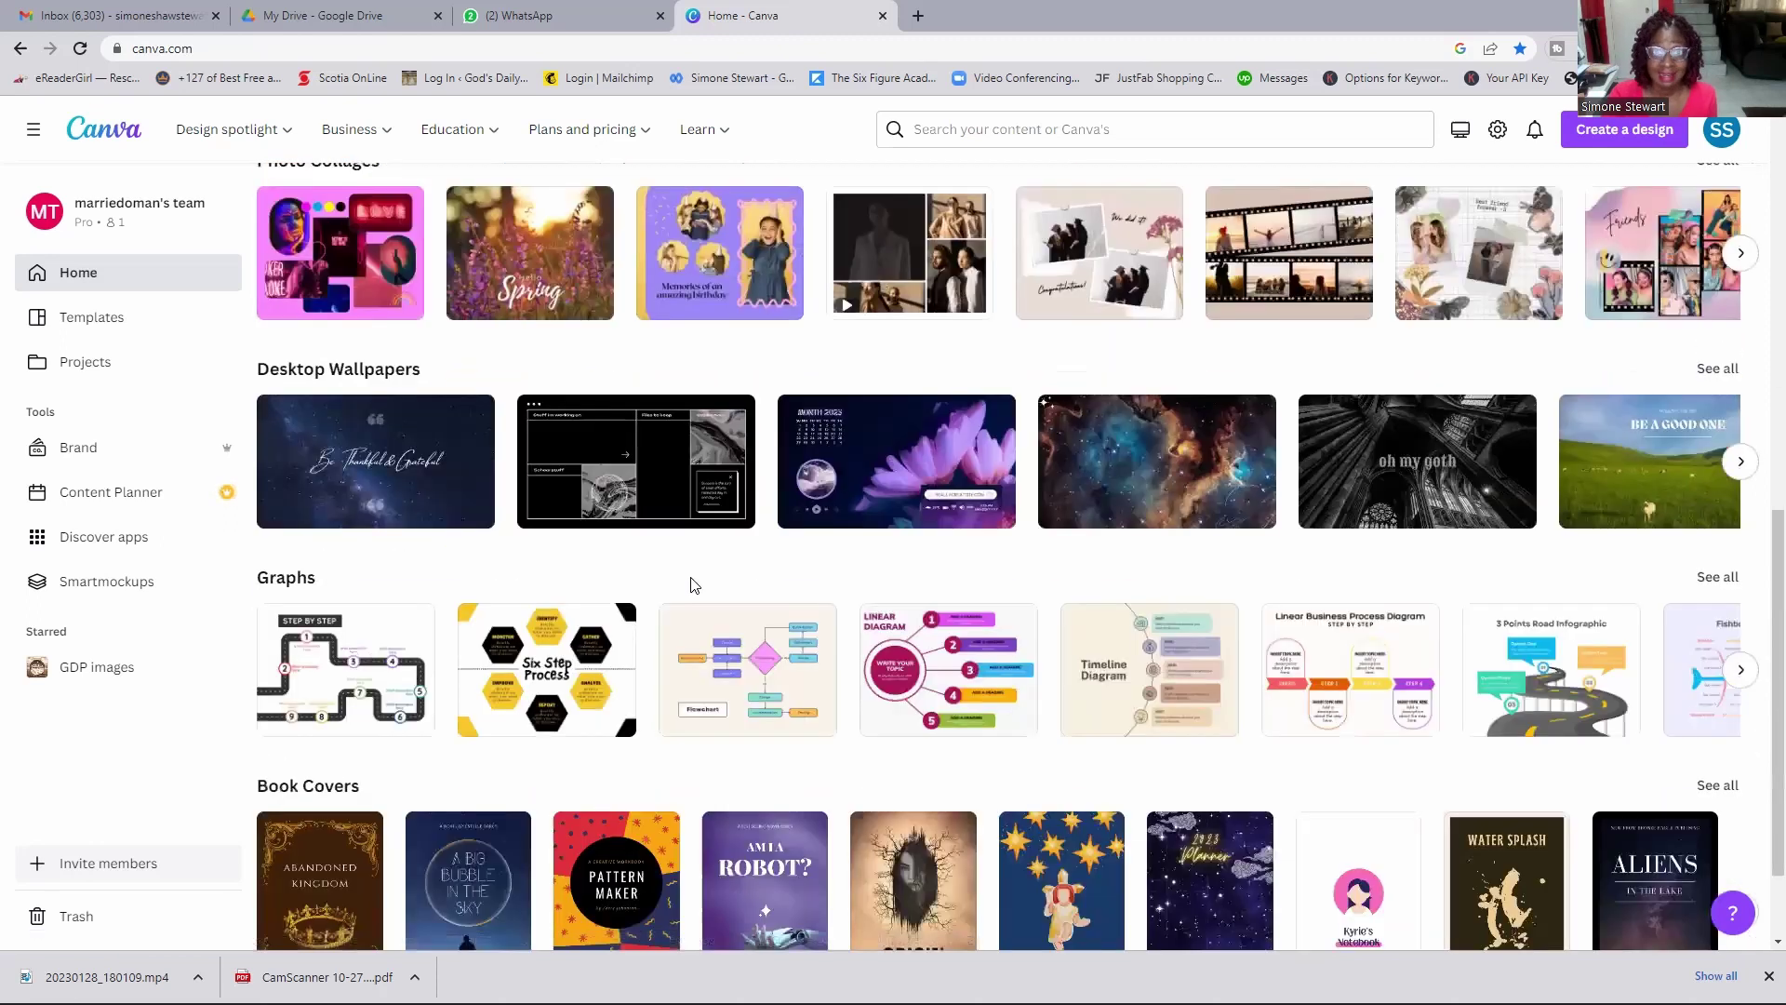
{"action": "scroll", "coordinate": [690, 585], "scroll_direction": "up", "scroll_amount": 7}
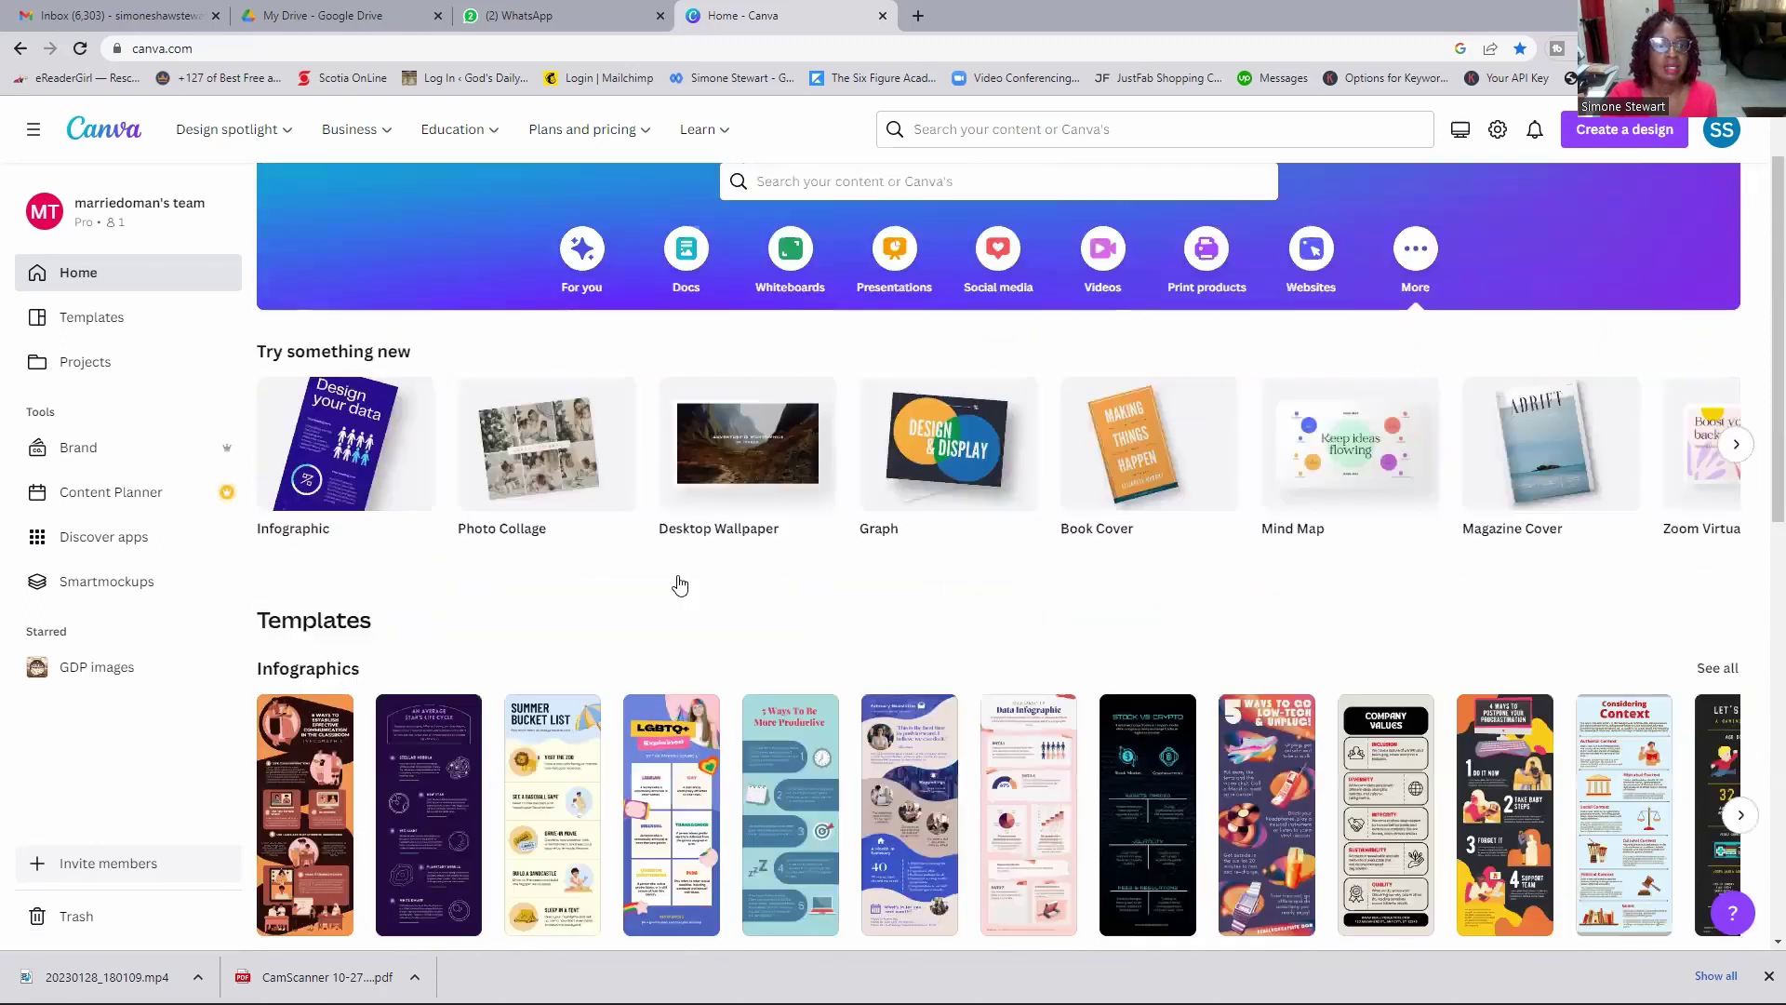
{"action": "scroll", "coordinate": [702, 305], "scroll_direction": "up", "scroll_amount": 1}
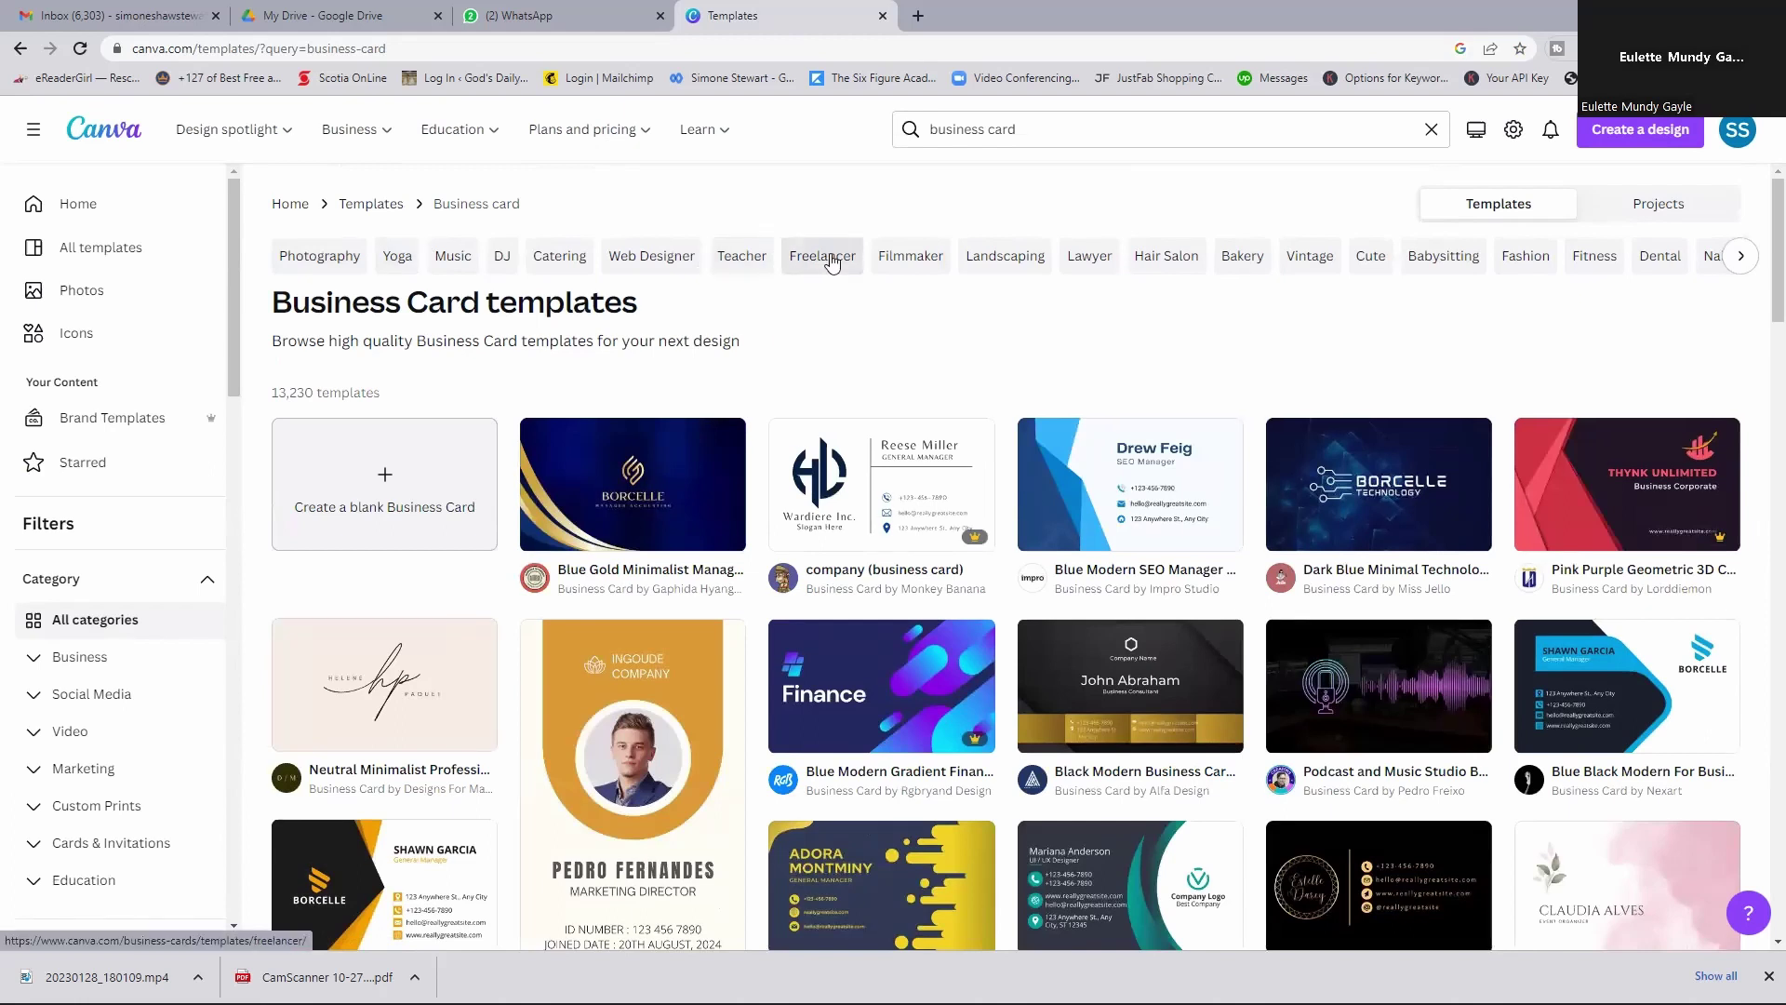
Step: Filter the business card templates to Hair Salon and look through the designs offered
{"action": "left_click", "coordinate": [1153, 259]}
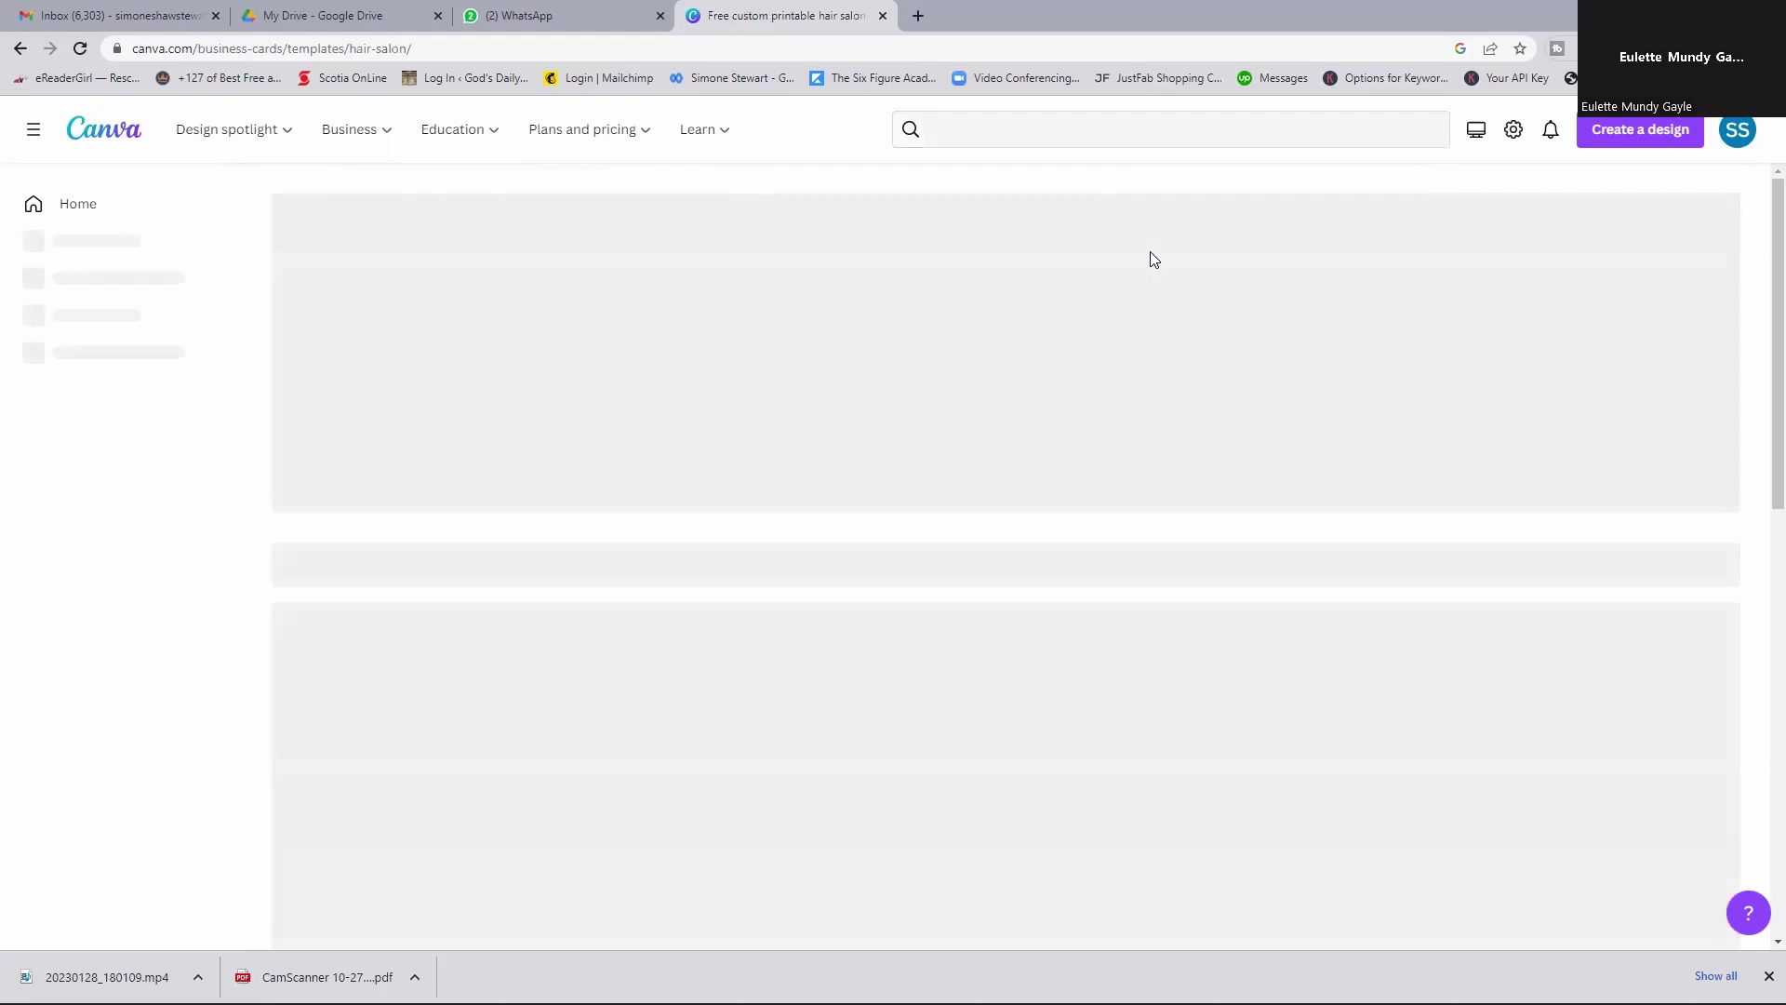
{"action": "scroll", "coordinate": [1124, 279], "scroll_direction": "down", "scroll_amount": 3}
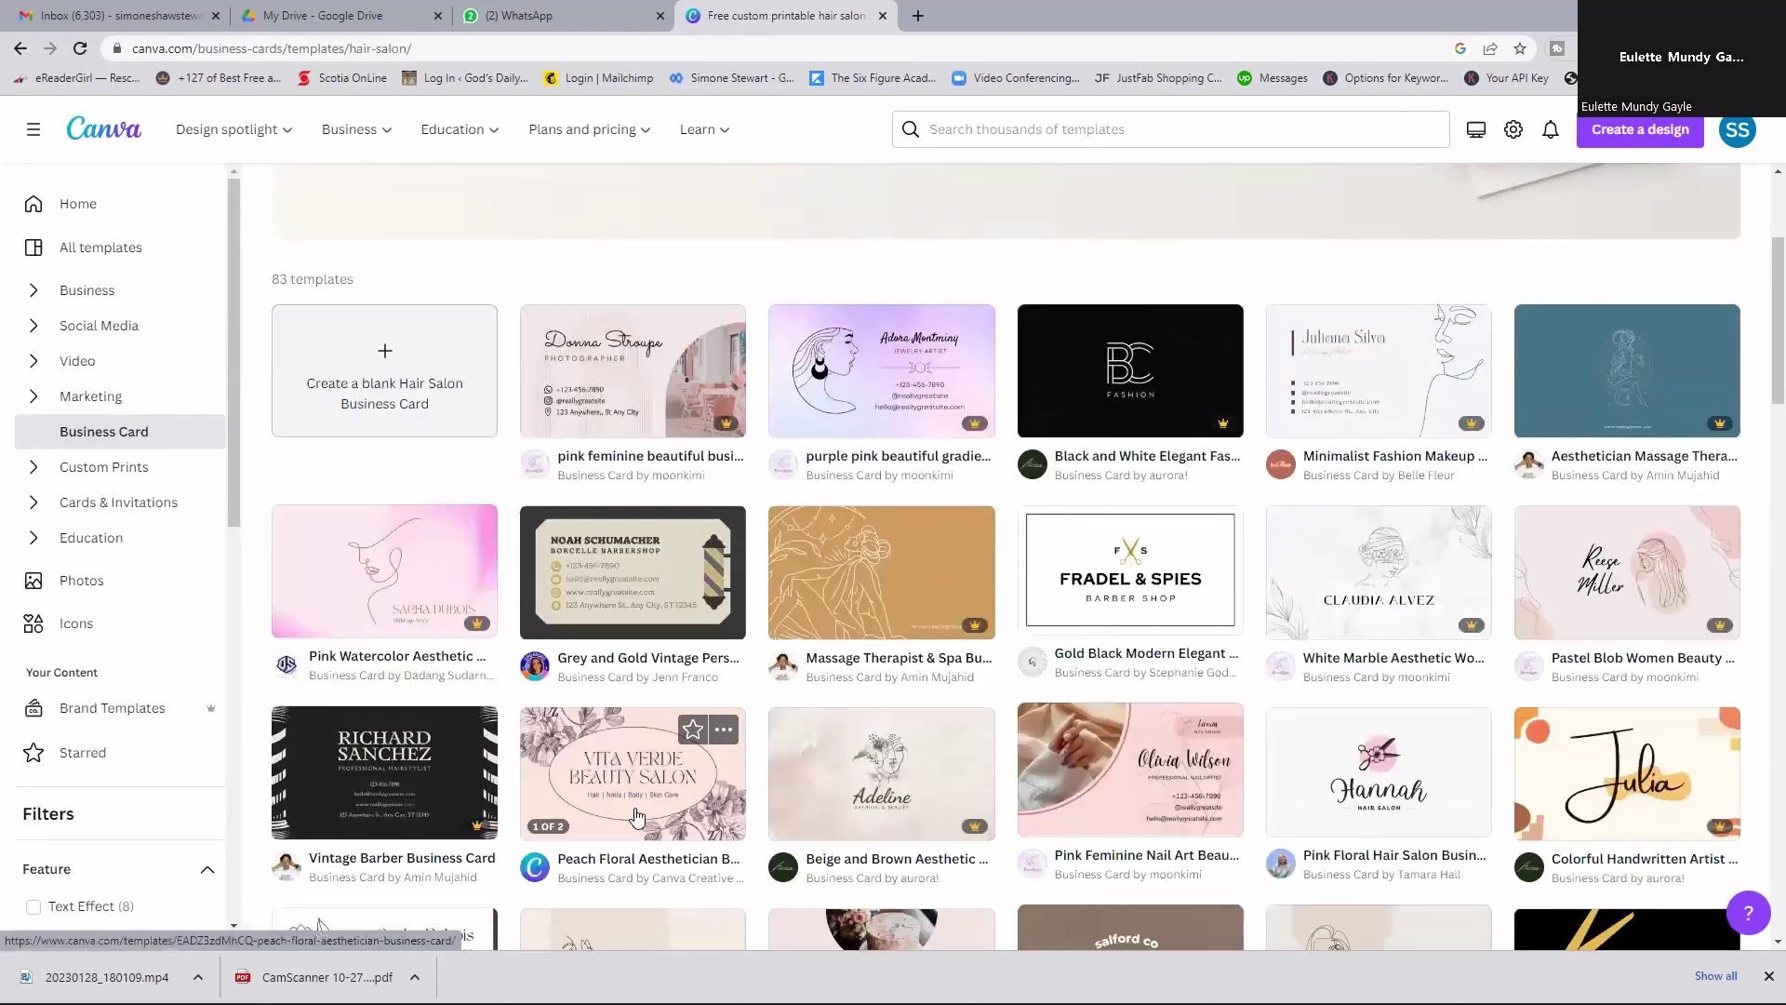
{"action": "scroll", "coordinate": [937, 795], "scroll_direction": "down", "scroll_amount": 1}
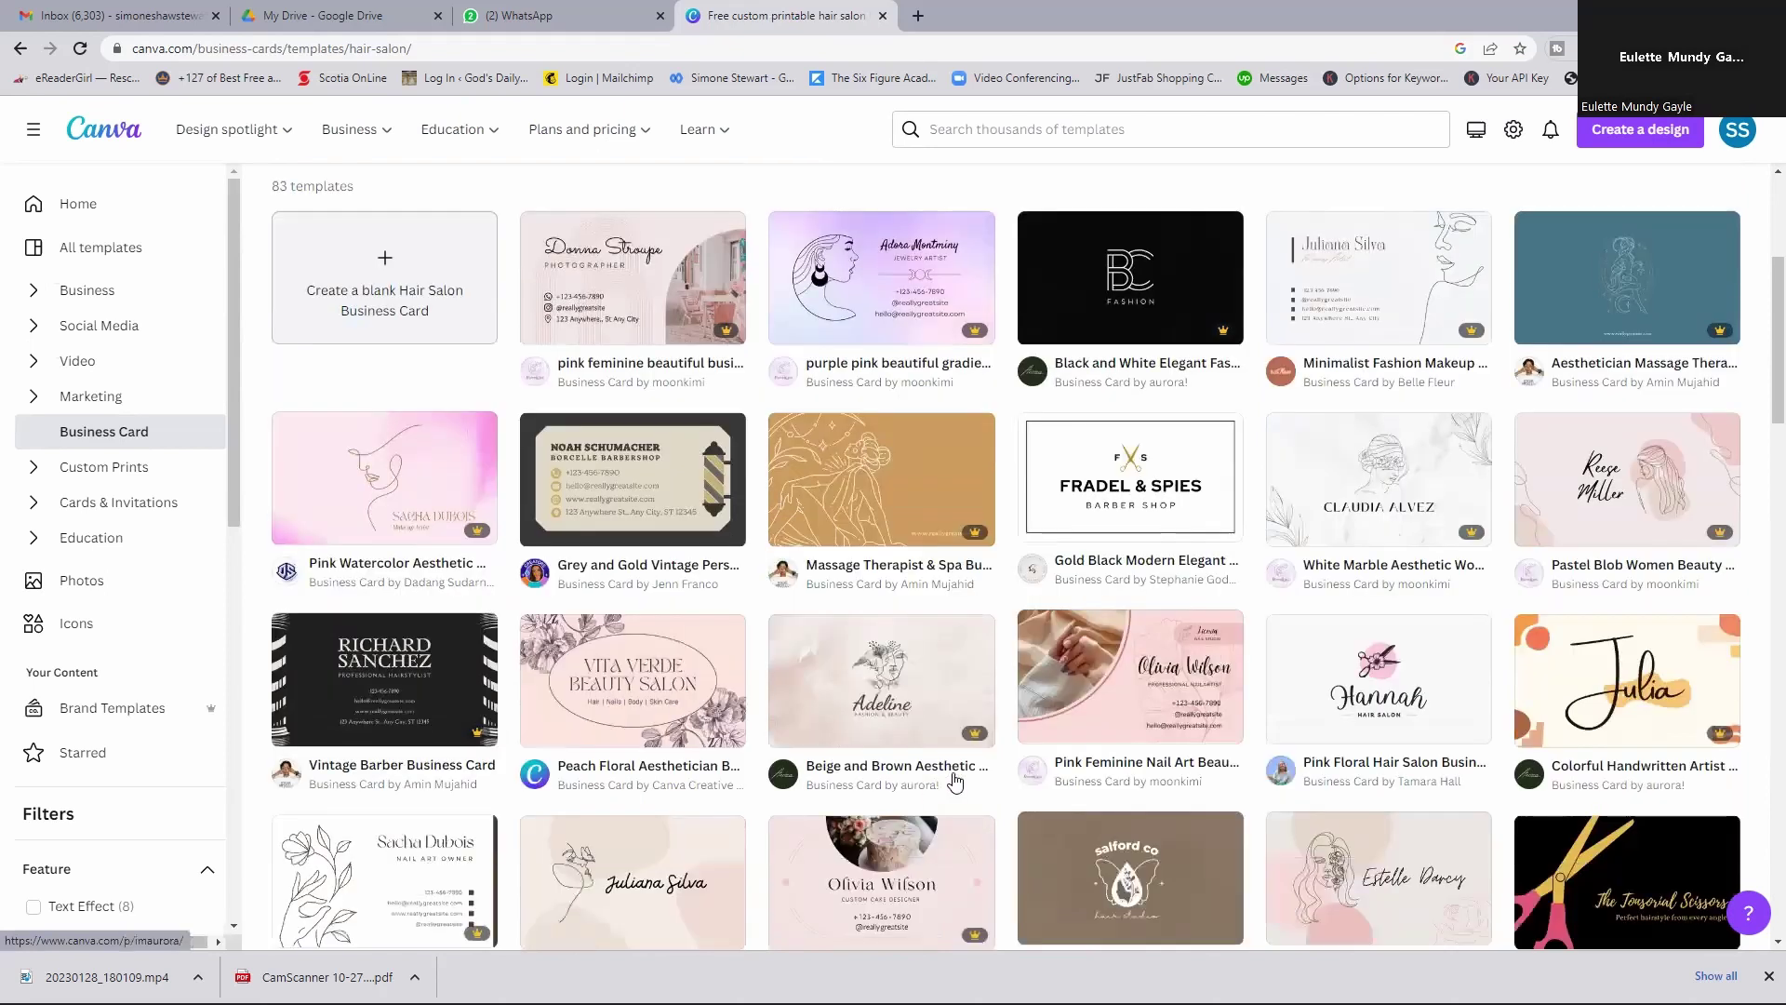
{"action": "scroll", "coordinate": [1058, 756], "scroll_direction": "down", "scroll_amount": 2}
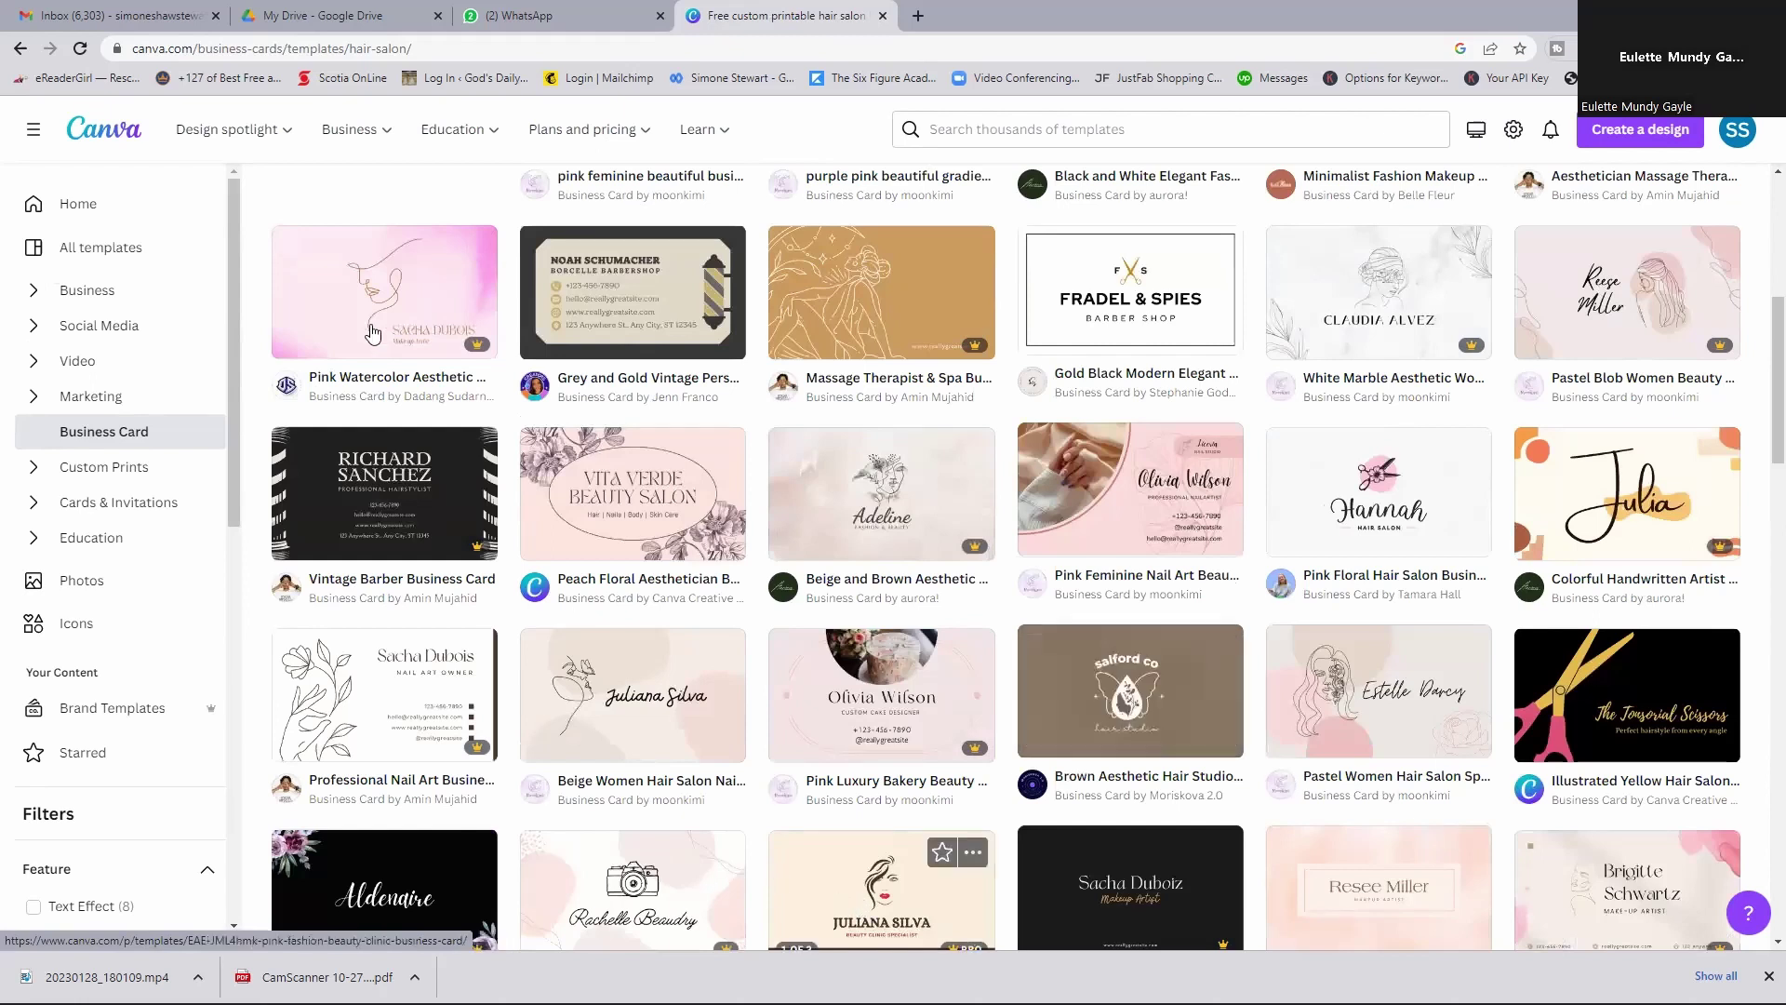
{"action": "scroll", "coordinate": [1507, 655], "scroll_direction": "up", "scroll_amount": 6}
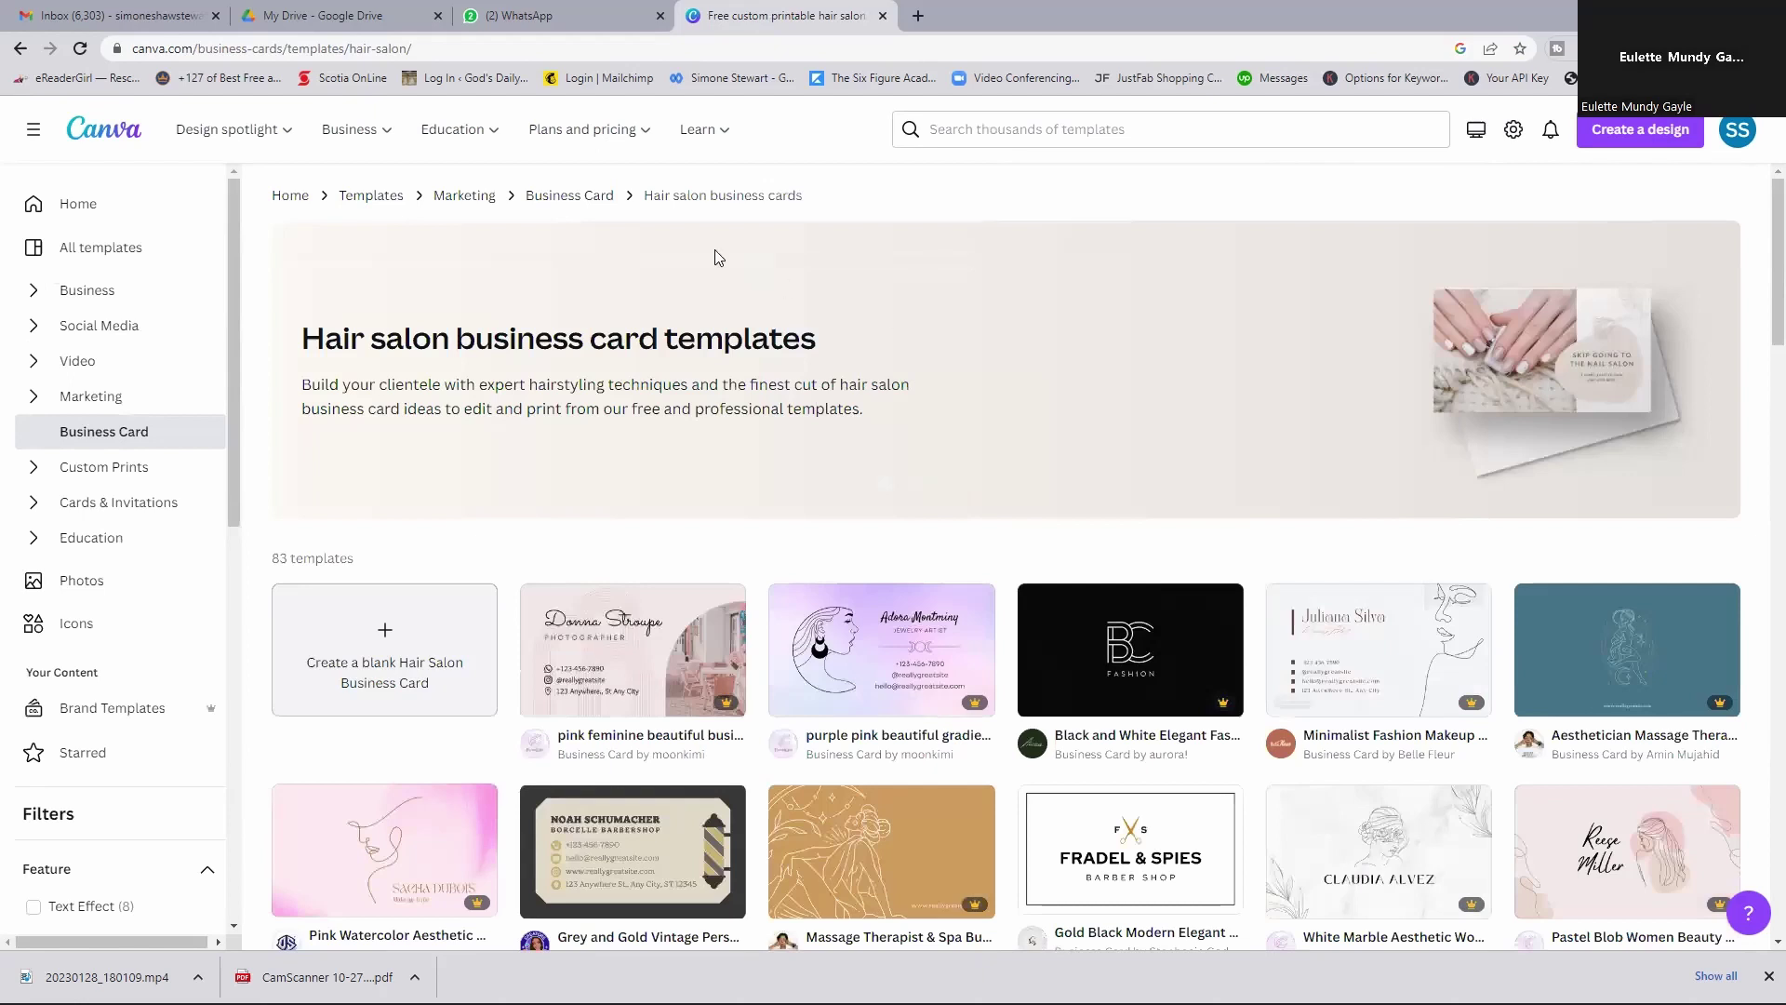
Step: Return to the general business card templates and search the templates for "Travel agent business card"
{"action": "left_click", "coordinate": [572, 197]}
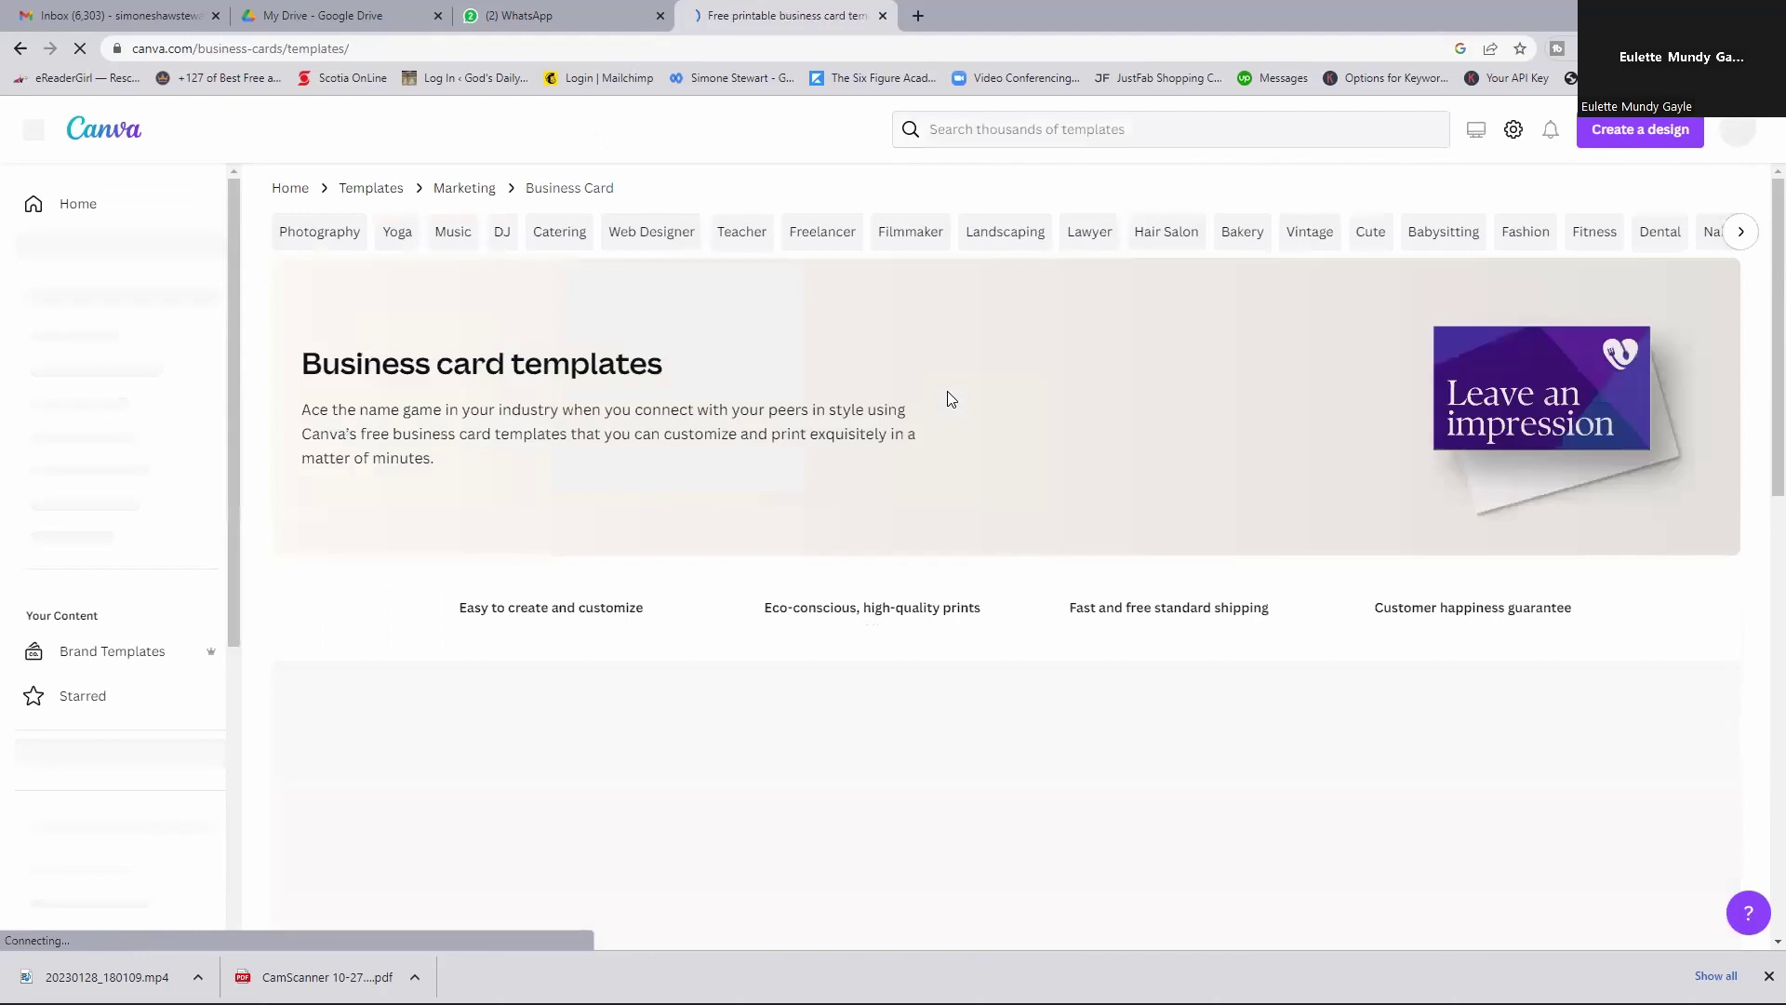
{"action": "left_click", "coordinate": [947, 130]}
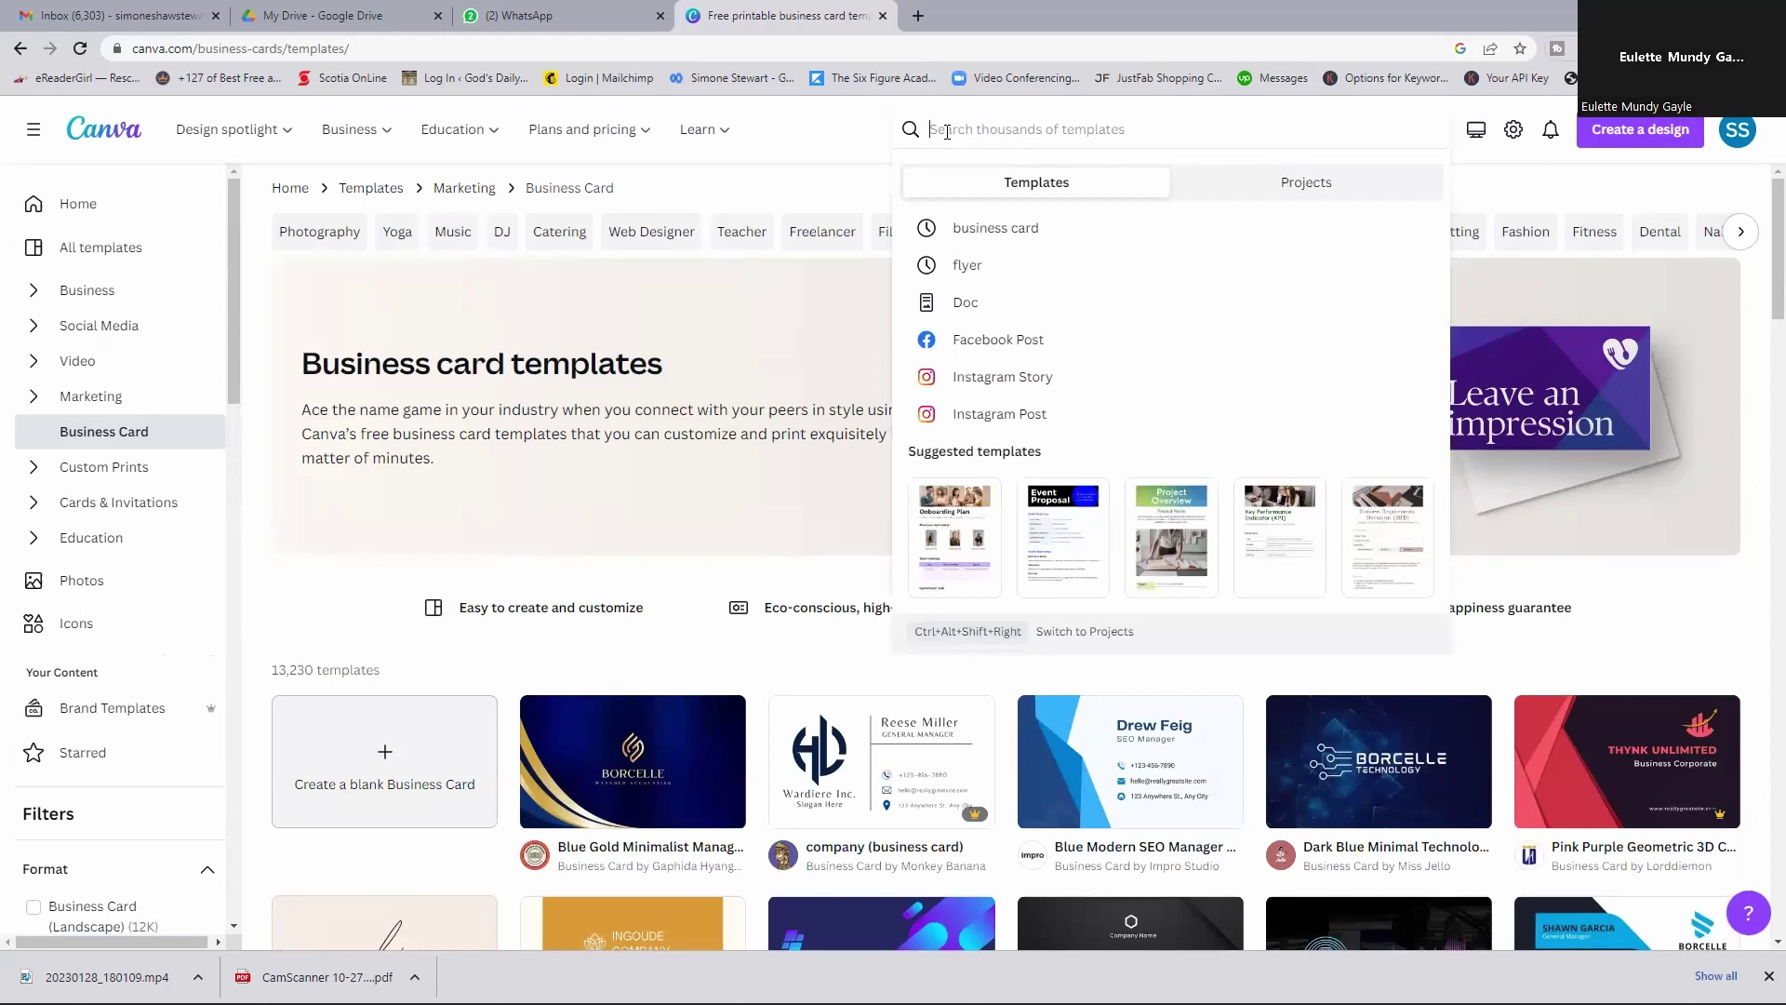
{"action": "type", "text": "Travel busi"}
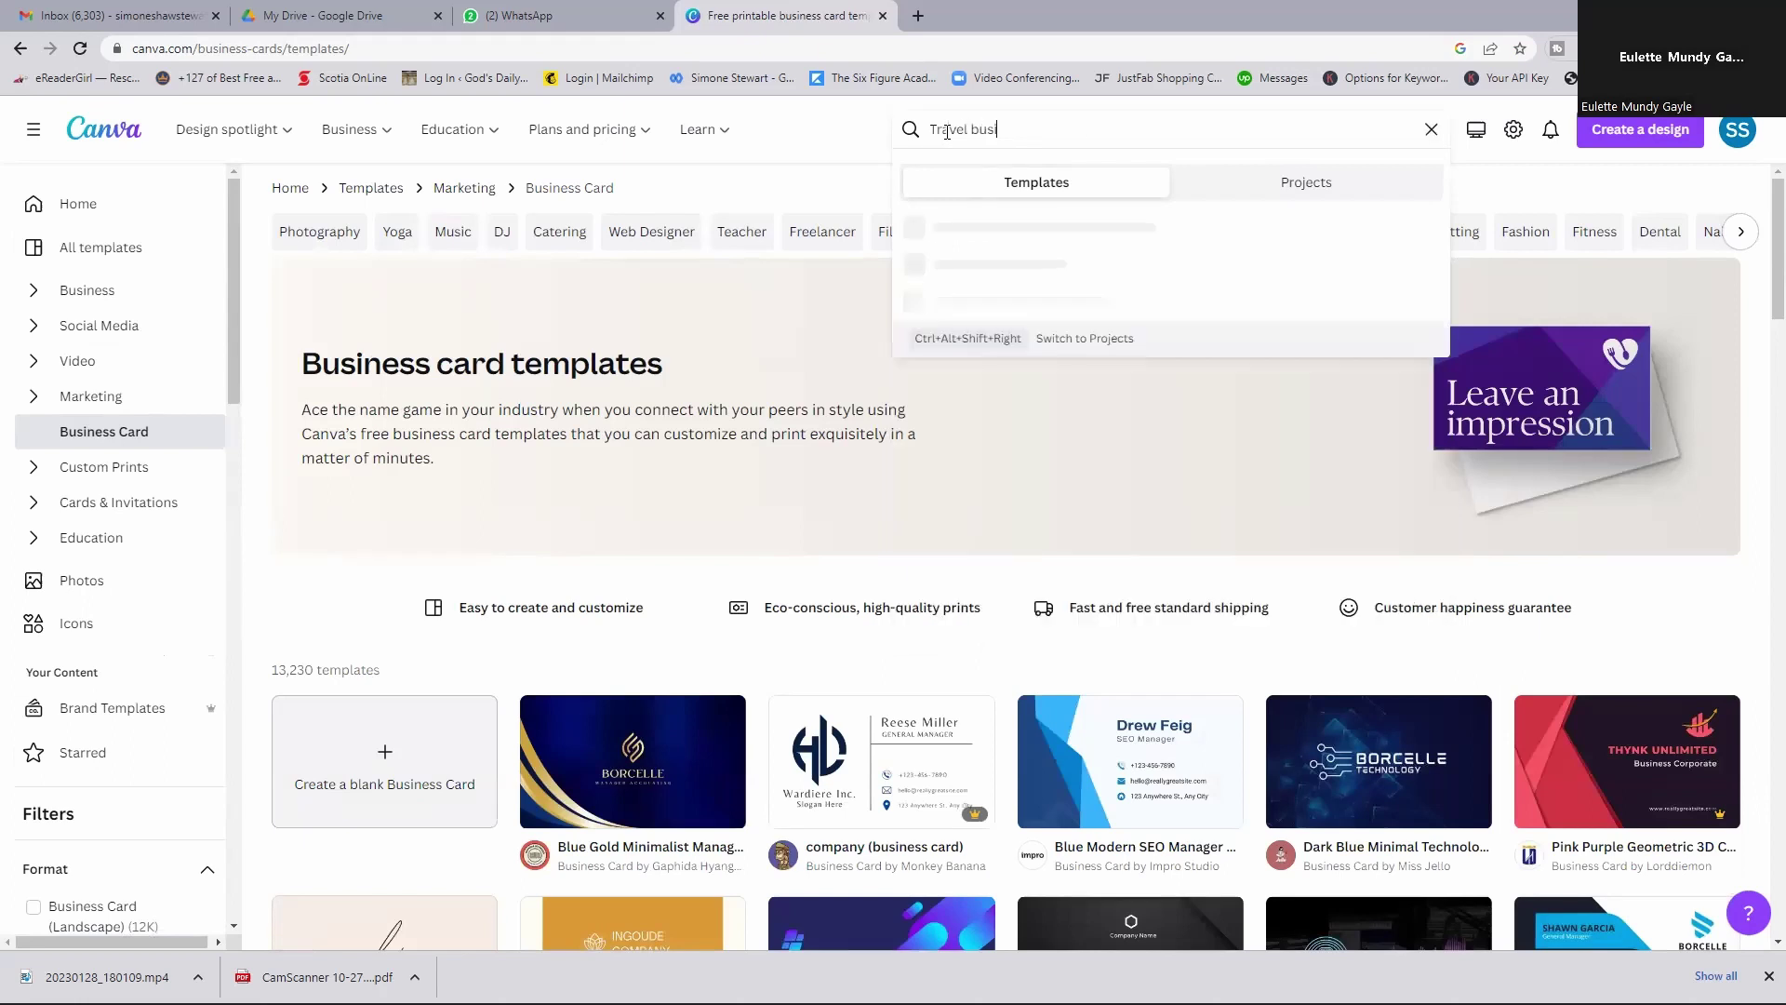
{"action": "key", "text": "BackSpace"}
{"action": "key", "text": "BackSpace"}
{"action": "key", "text": "BackSpace"}
{"action": "key", "text": "BackSpace"}
{"action": "type", "text": "agent business card"}
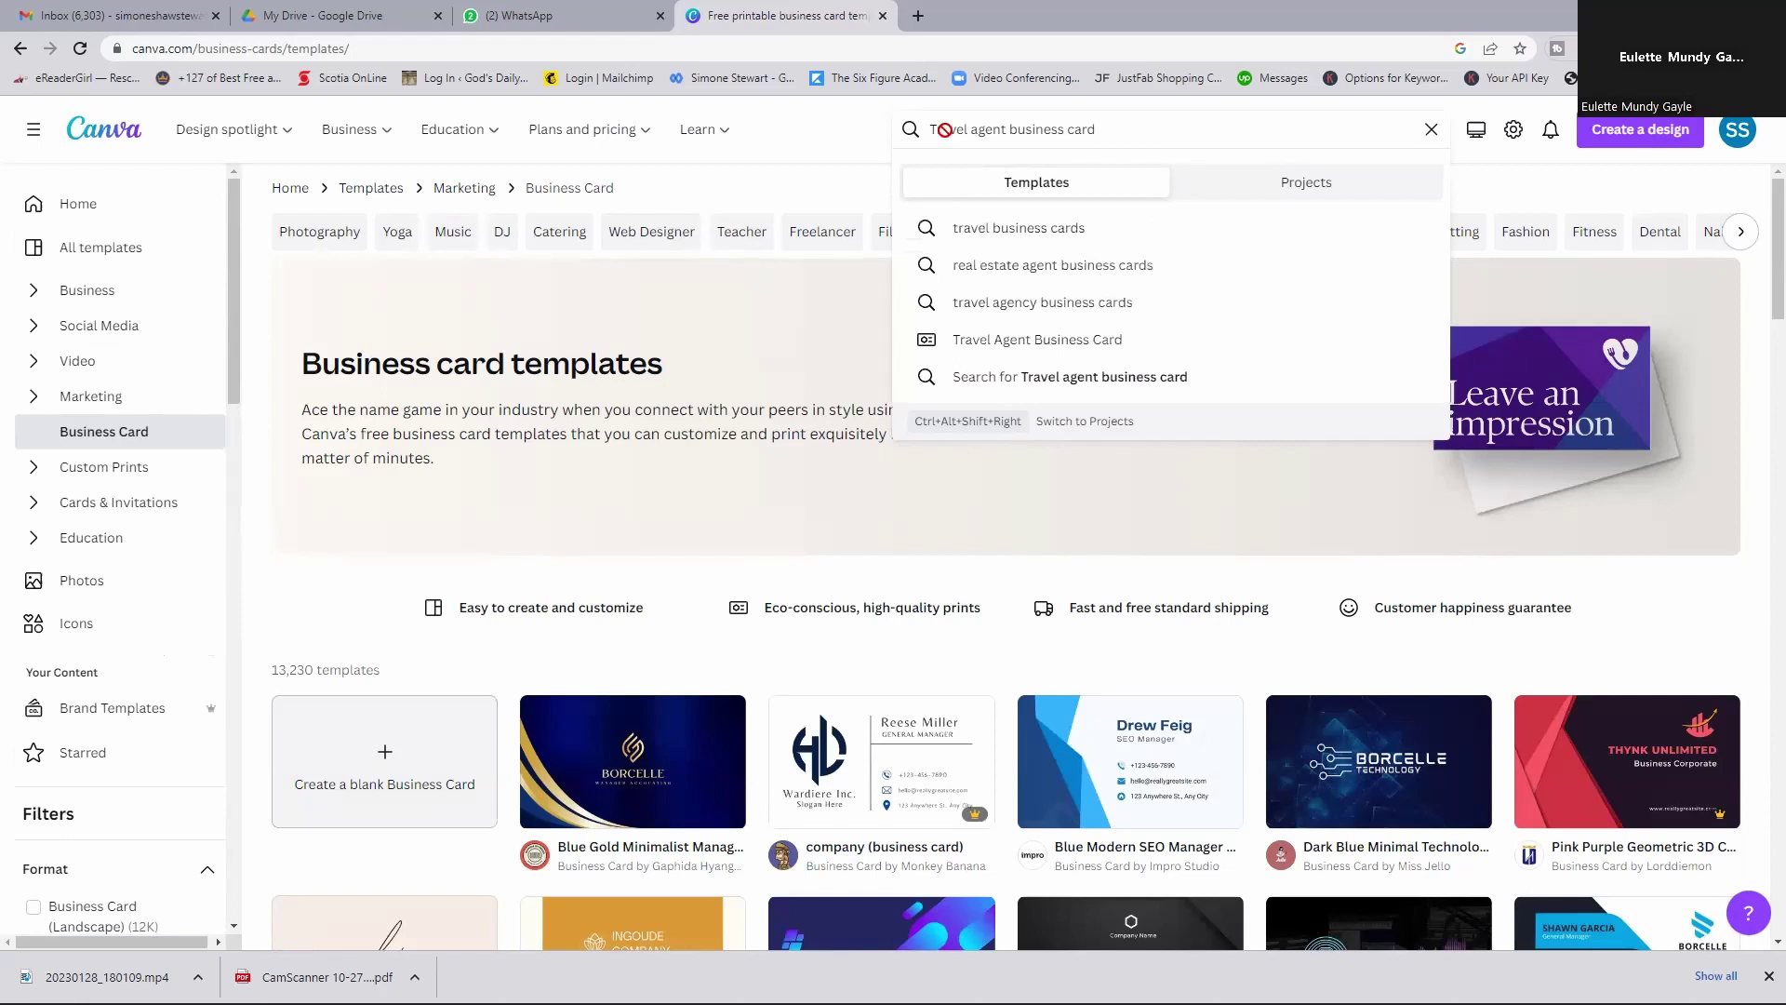
{"action": "key", "text": "Return"}
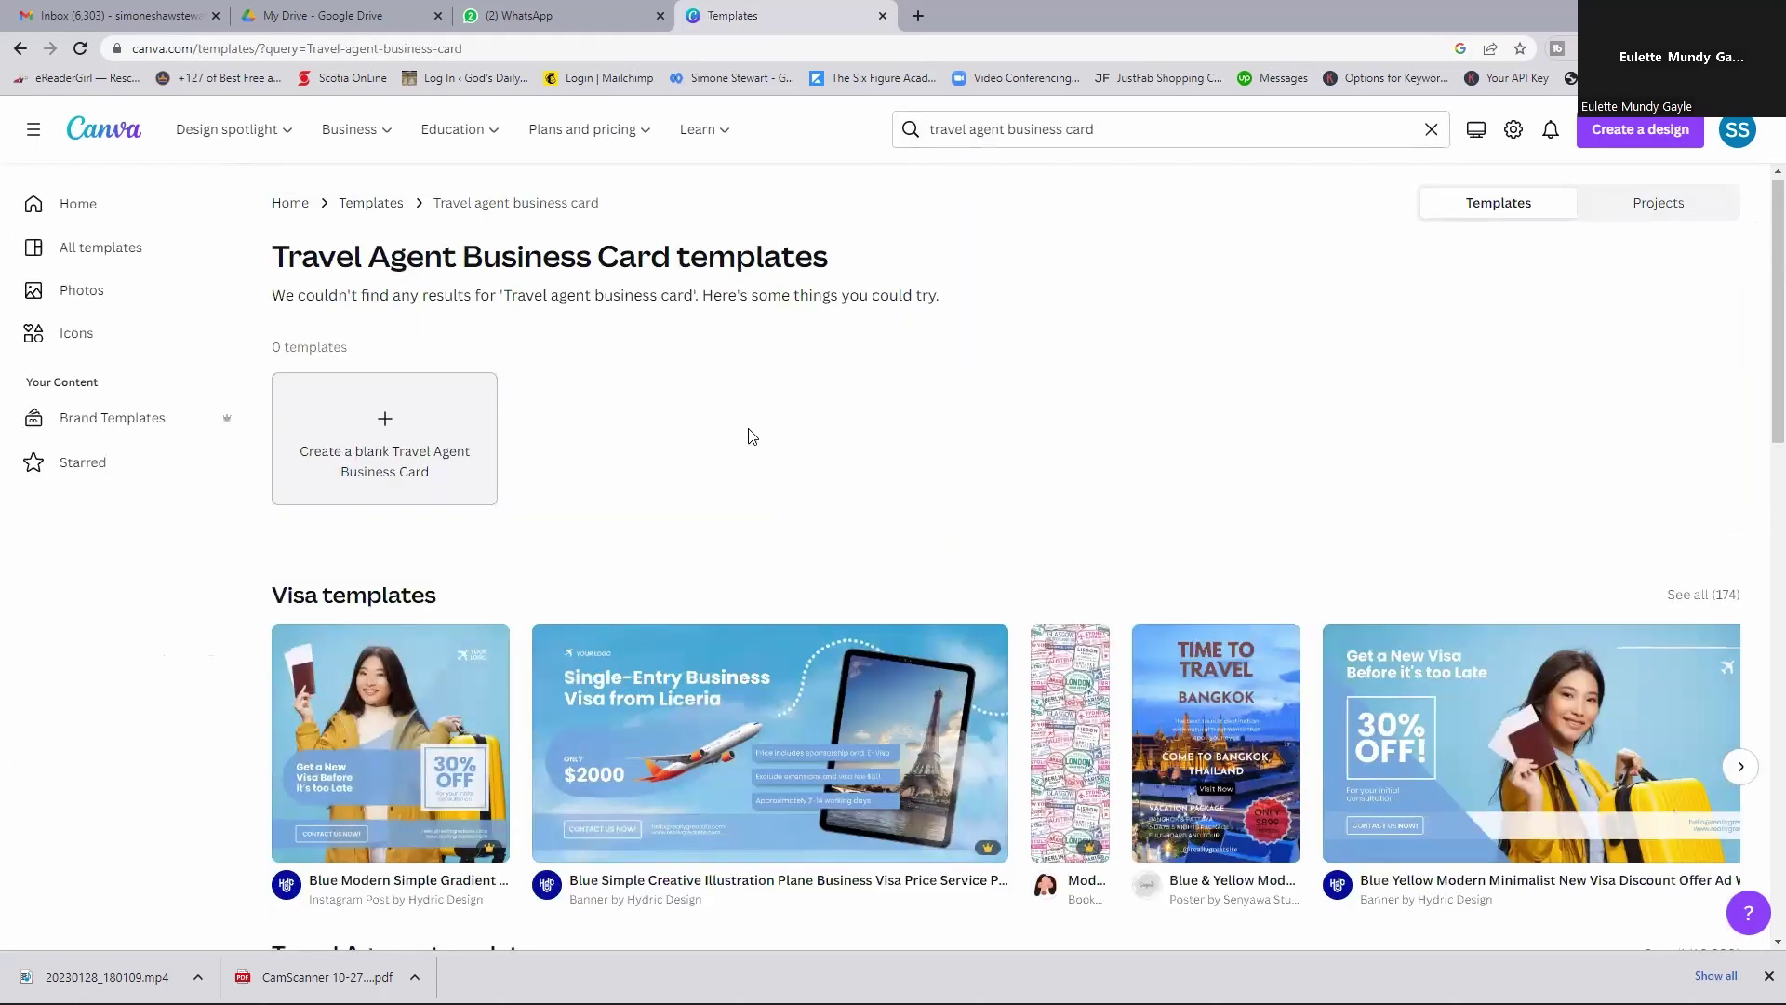
Step: Look over the suggested visa, travel agency and passport template rows
{"action": "scroll", "coordinate": [754, 436], "scroll_direction": "down", "scroll_amount": 3}
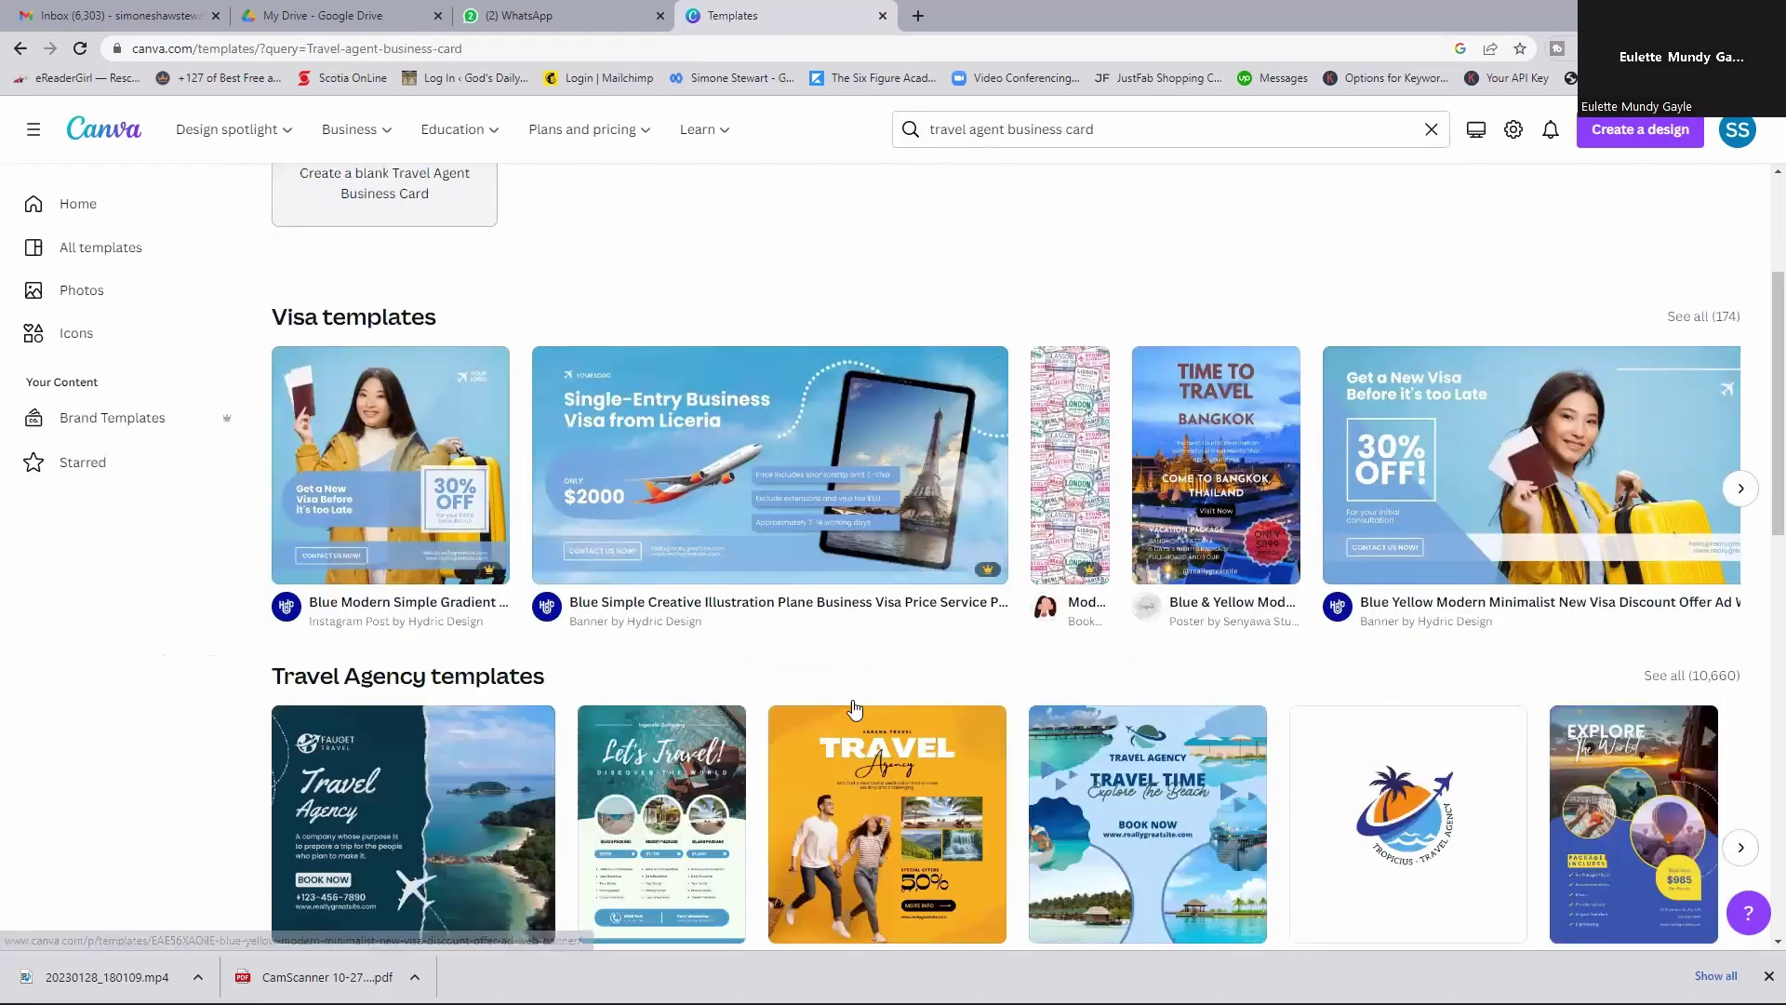
{"action": "scroll", "coordinate": [837, 650], "scroll_direction": "down", "scroll_amount": 3}
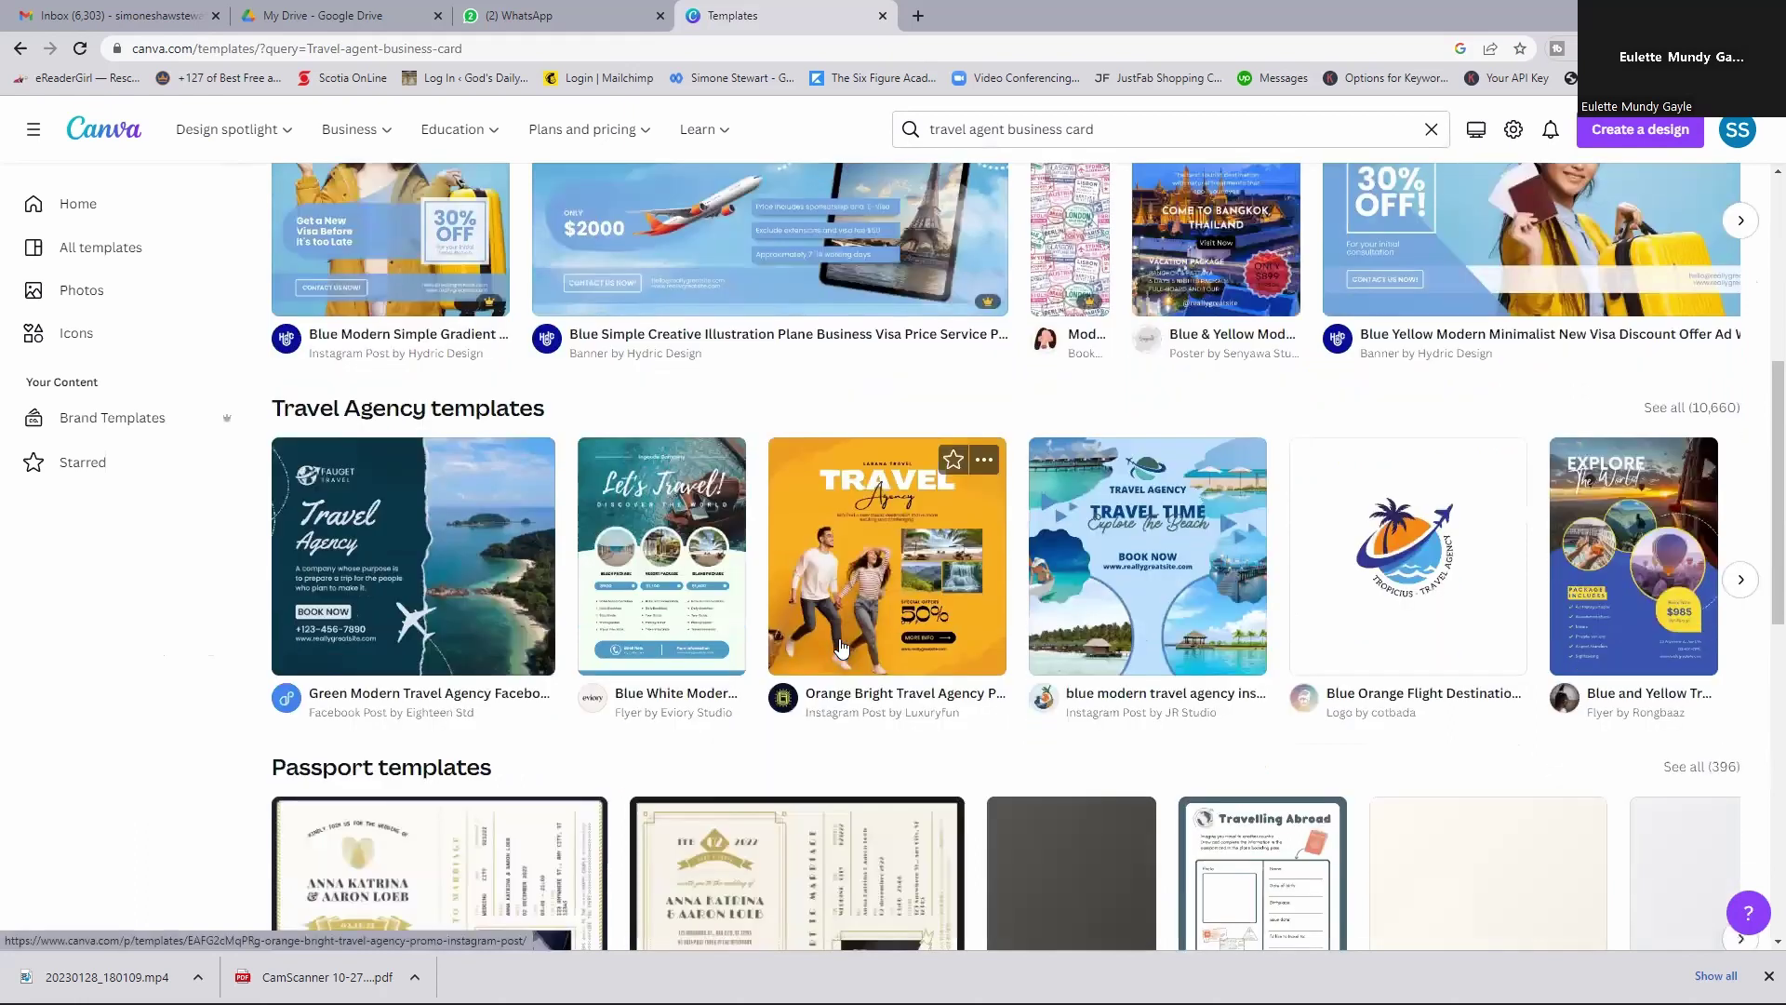
{"action": "scroll", "coordinate": [836, 650], "scroll_direction": "down", "scroll_amount": 3}
{"action": "scroll", "coordinate": [841, 647], "scroll_direction": "up", "scroll_amount": 2}
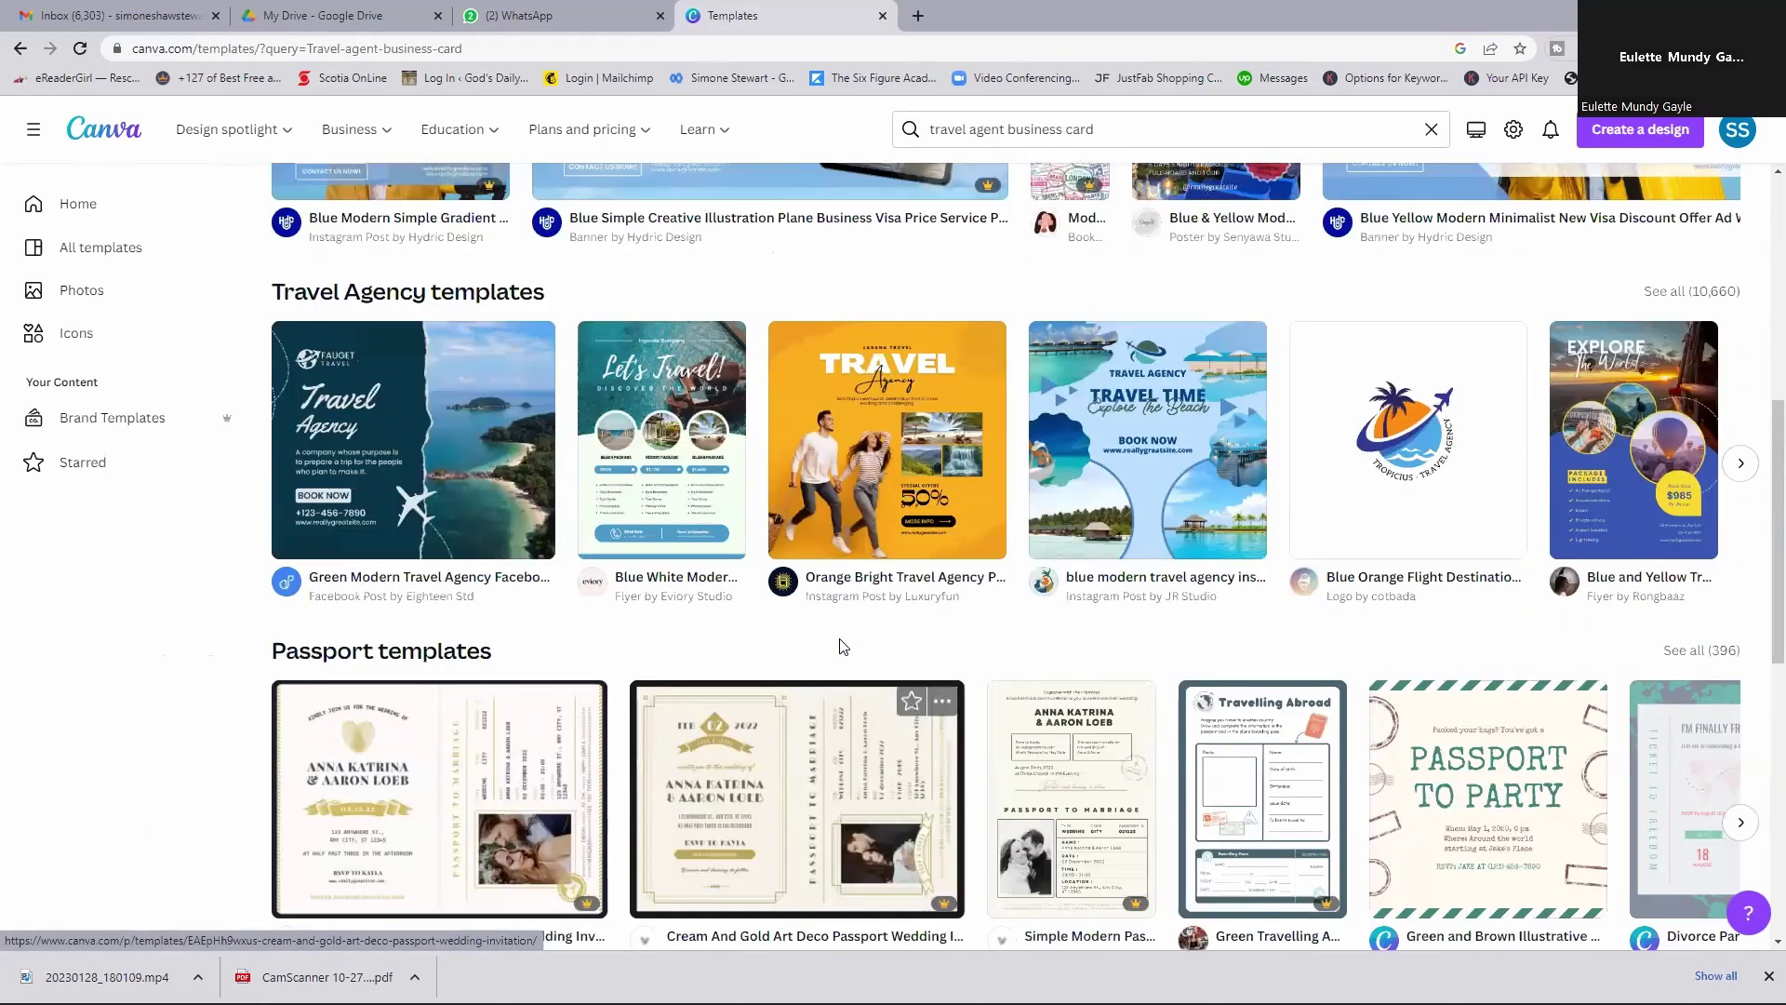
{"action": "scroll", "coordinate": [842, 646], "scroll_direction": "up", "scroll_amount": 6}
{"action": "scroll", "coordinate": [840, 644], "scroll_direction": "up", "scroll_amount": 1}
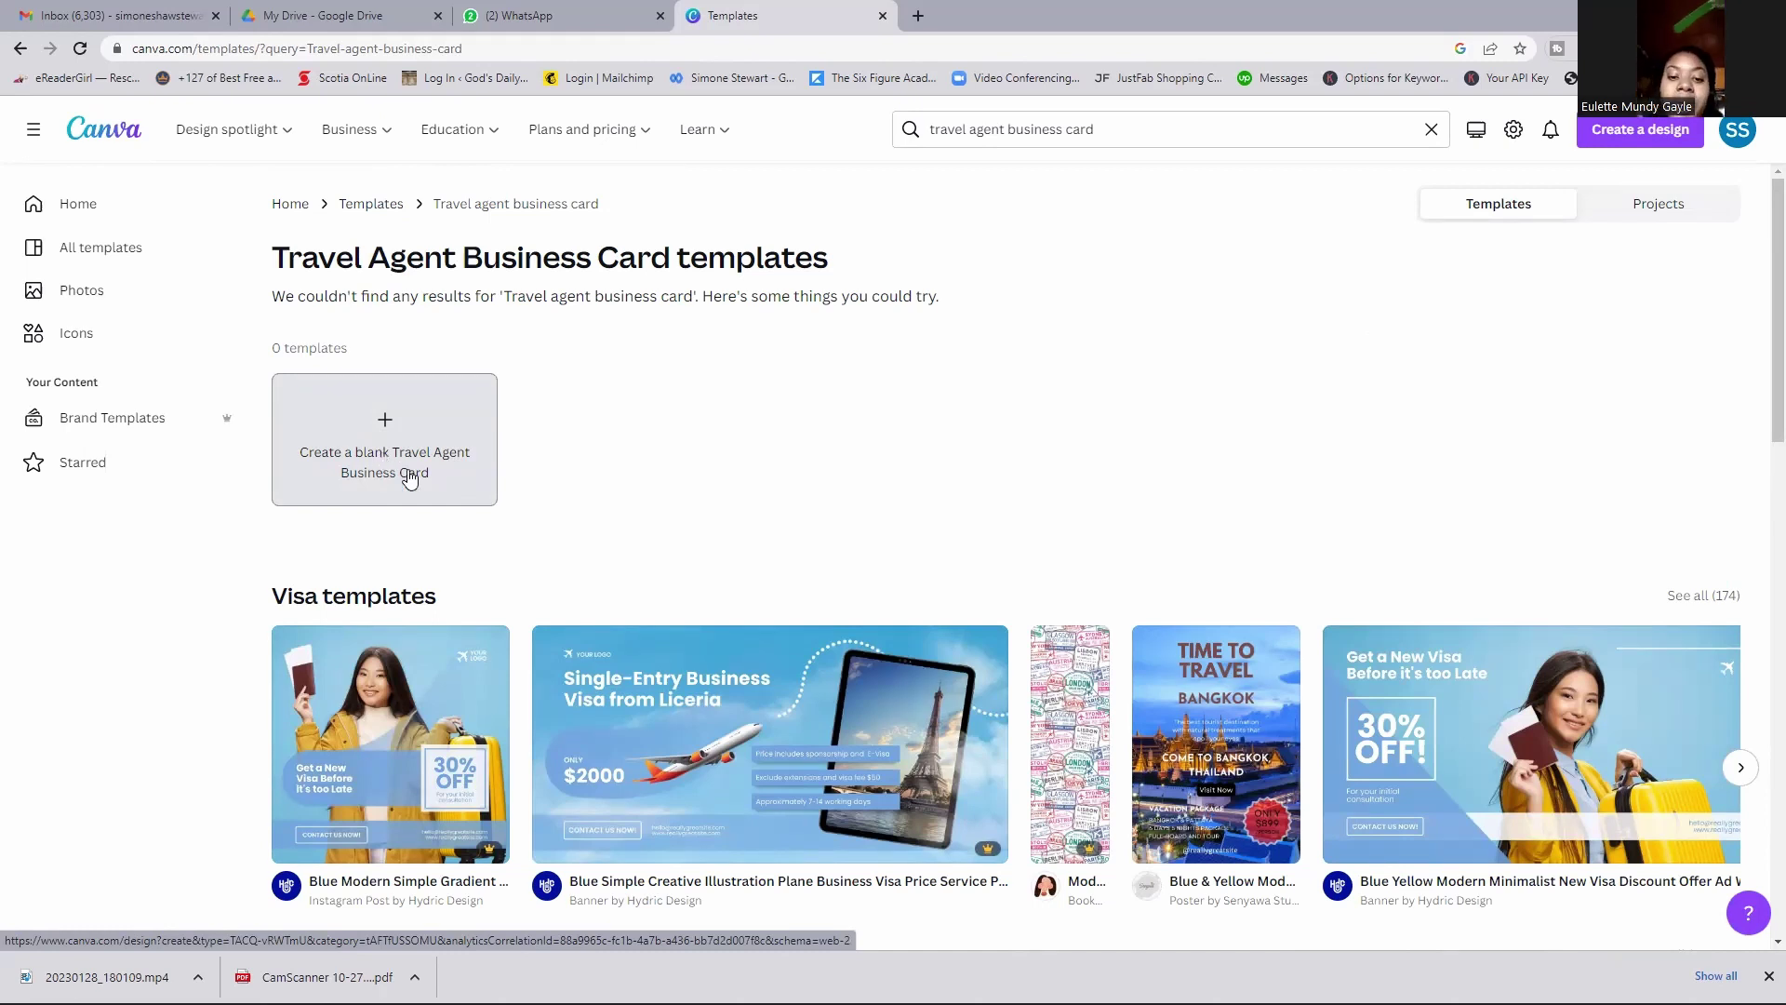
Step: Examine all the suggested template rows down to the Travel and Canada templates for usable travel designs
{"action": "scroll", "coordinate": [409, 479], "scroll_direction": "down", "scroll_amount": 4}
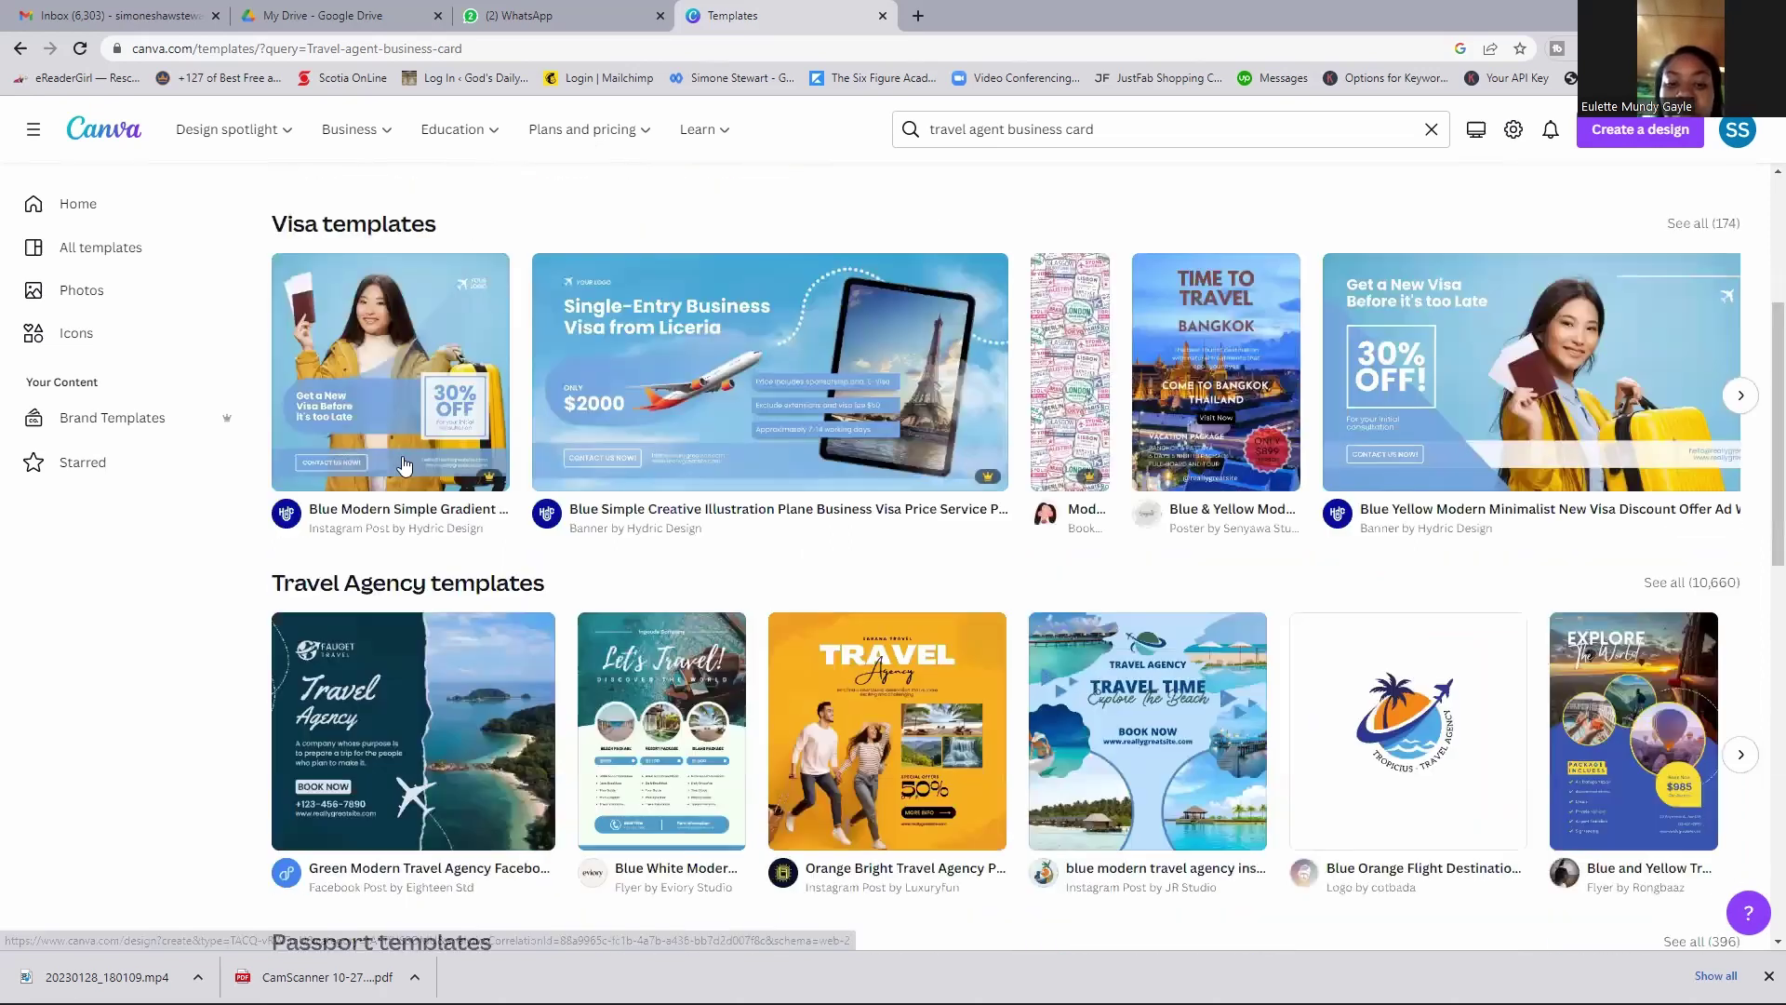
{"action": "scroll", "coordinate": [401, 462], "scroll_direction": "down", "scroll_amount": 5}
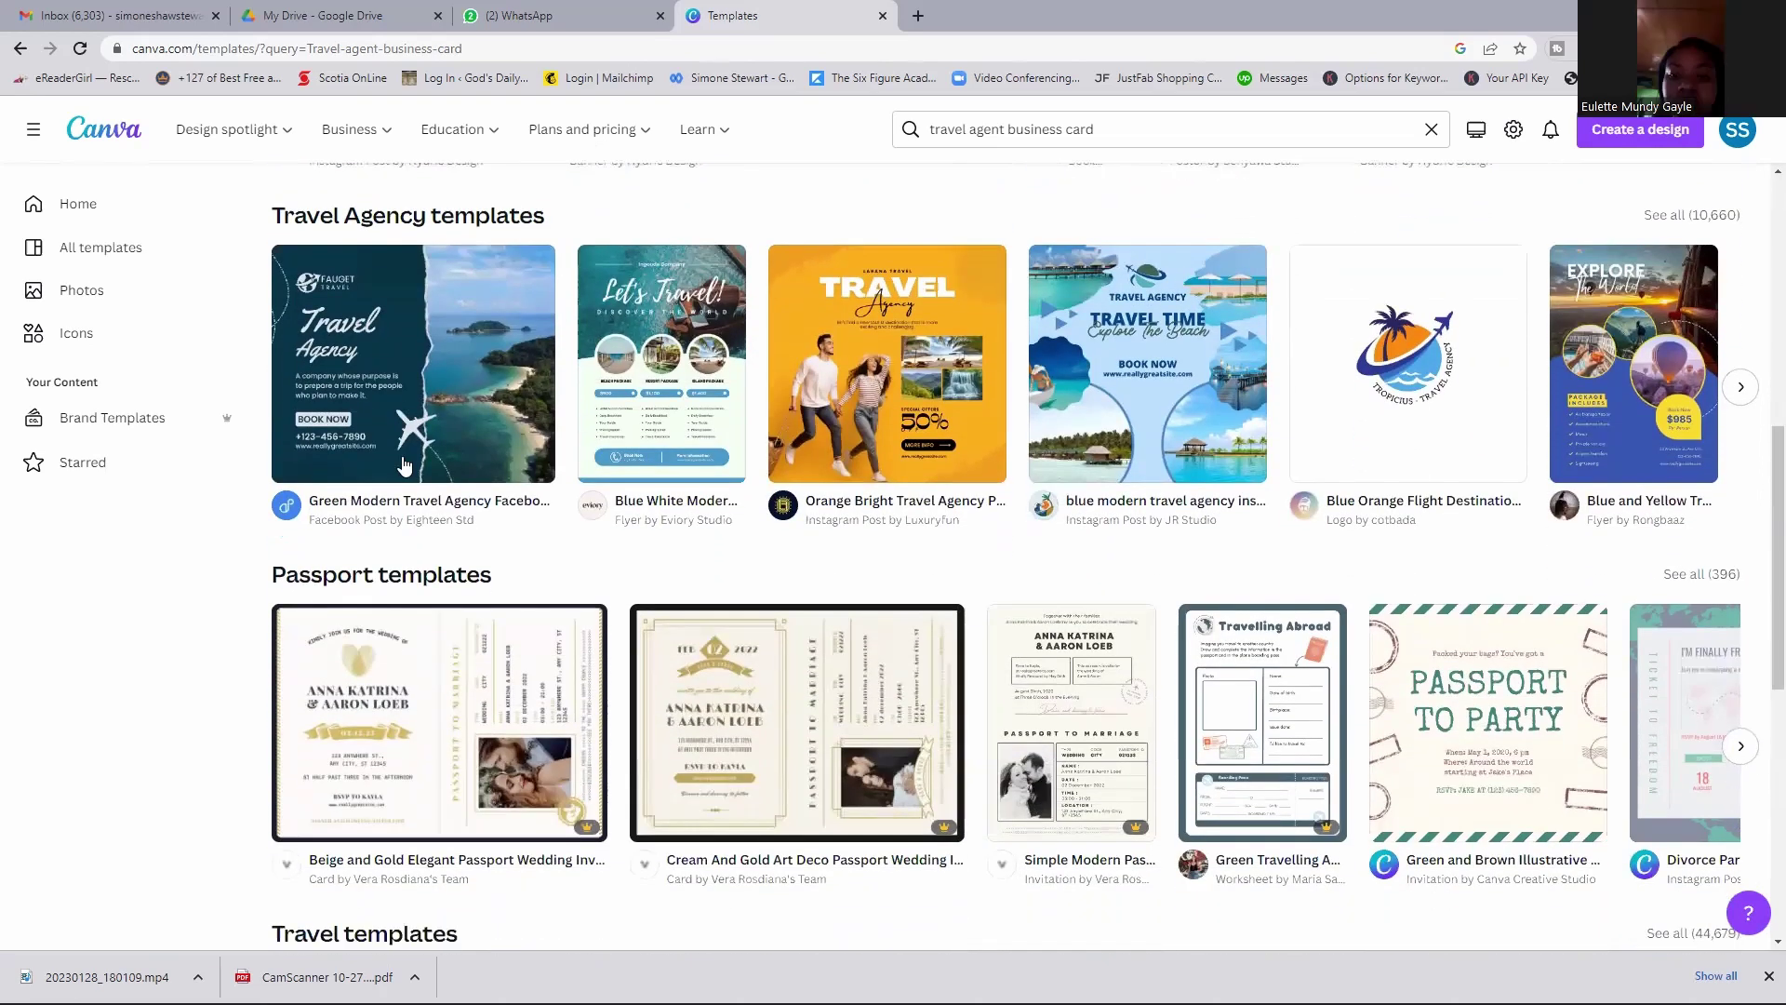
{"action": "scroll", "coordinate": [402, 462], "scroll_direction": "down", "scroll_amount": 2}
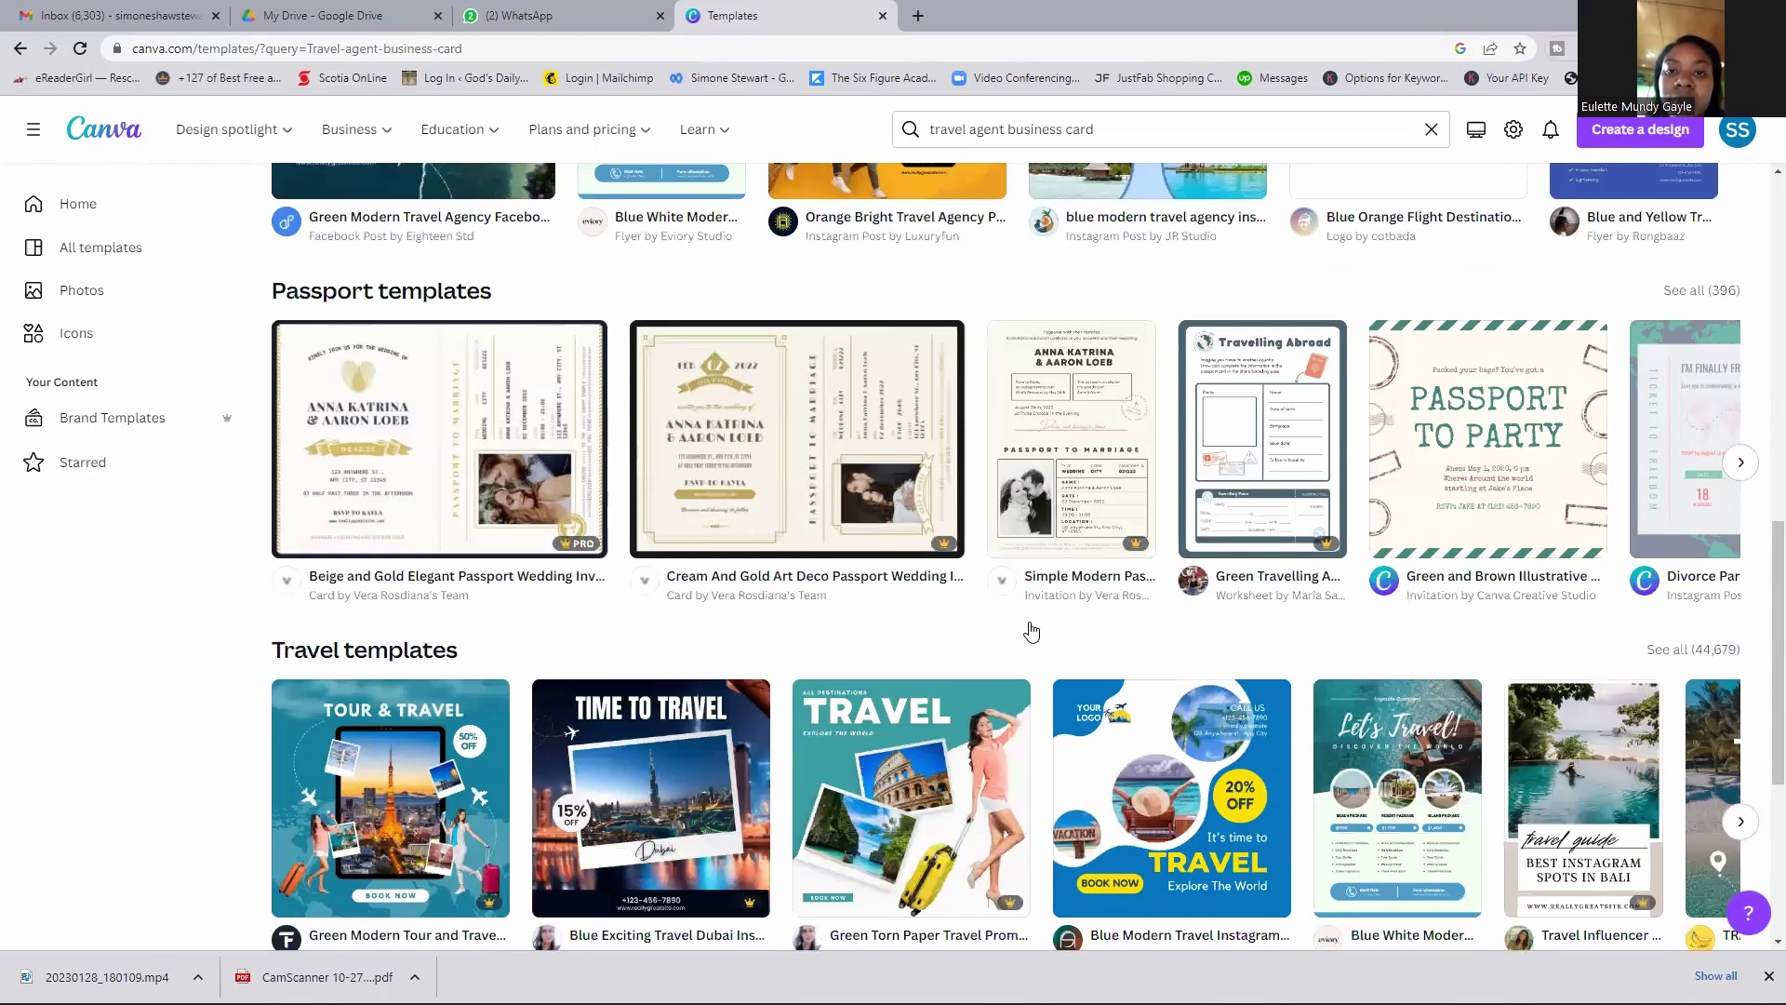
{"action": "scroll", "coordinate": [983, 623], "scroll_direction": "down", "scroll_amount": 2}
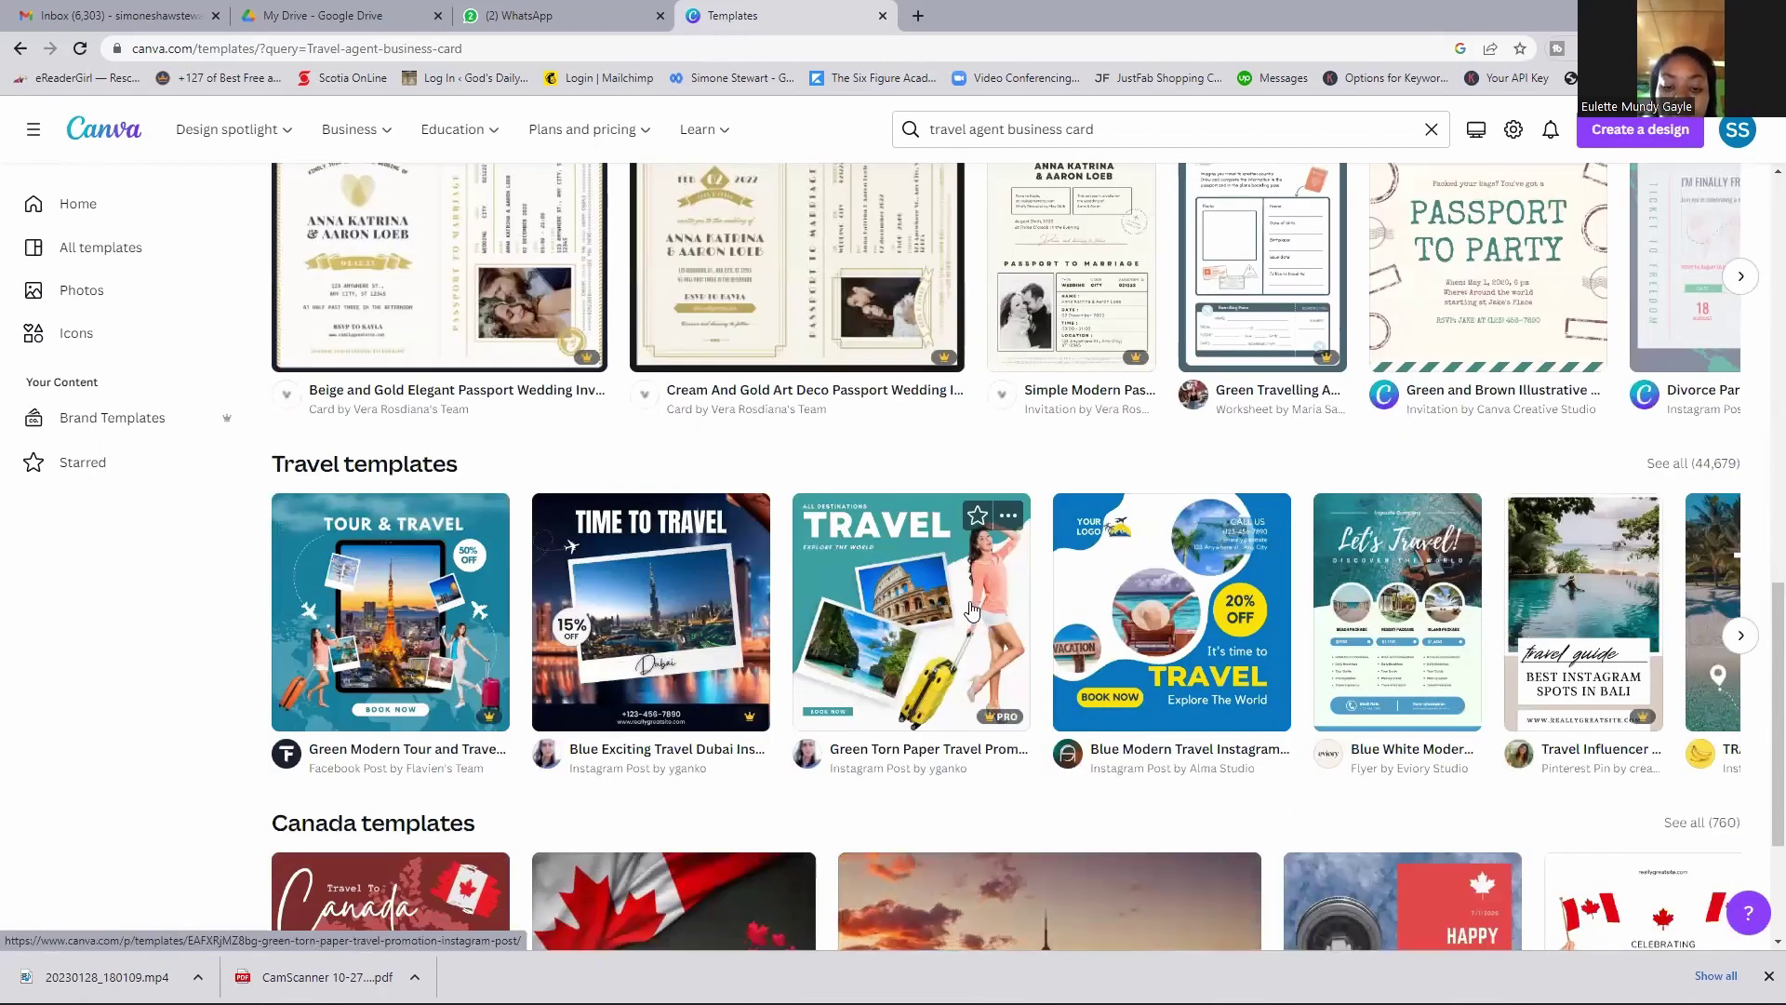
{"action": "scroll", "coordinate": [977, 616], "scroll_direction": "up", "scroll_amount": 1}
{"action": "scroll", "coordinate": [391, 479], "scroll_direction": "up", "scroll_amount": 13}
{"action": "scroll", "coordinate": [400, 481], "scroll_direction": "down", "scroll_amount": 8}
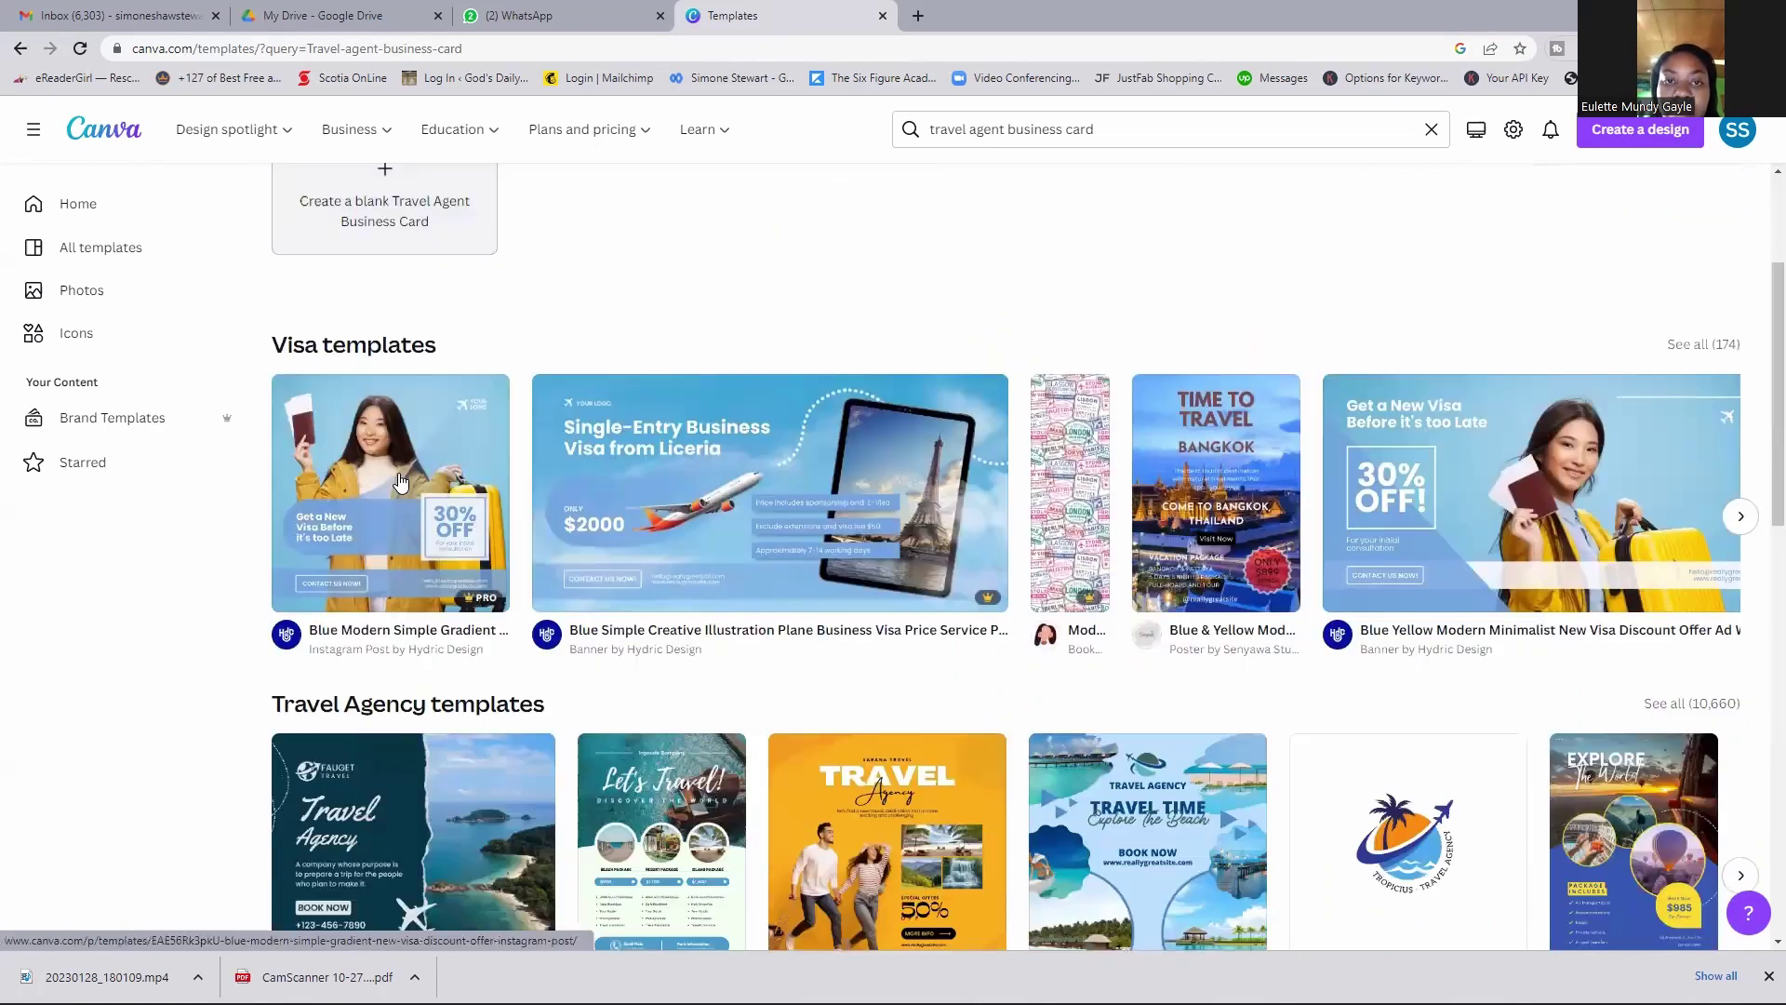
{"action": "scroll", "coordinate": [400, 481], "scroll_direction": "down", "scroll_amount": 3}
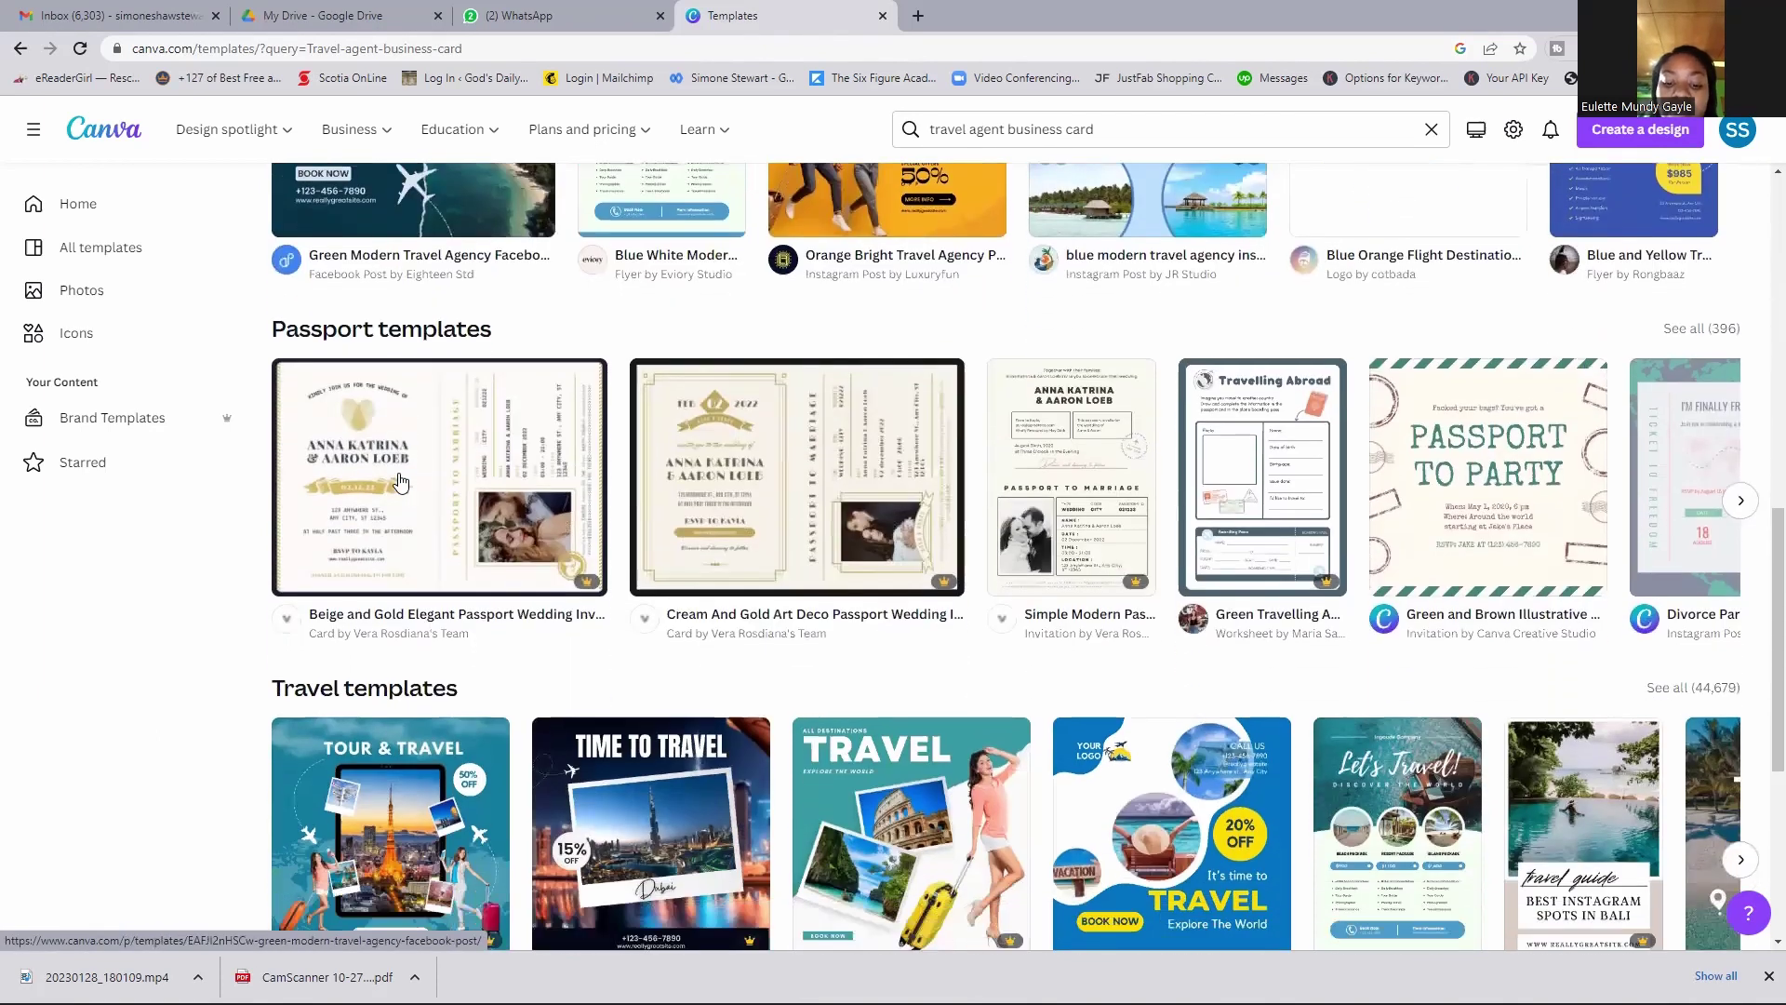
{"action": "scroll", "coordinate": [400, 481], "scroll_direction": "down", "scroll_amount": 2}
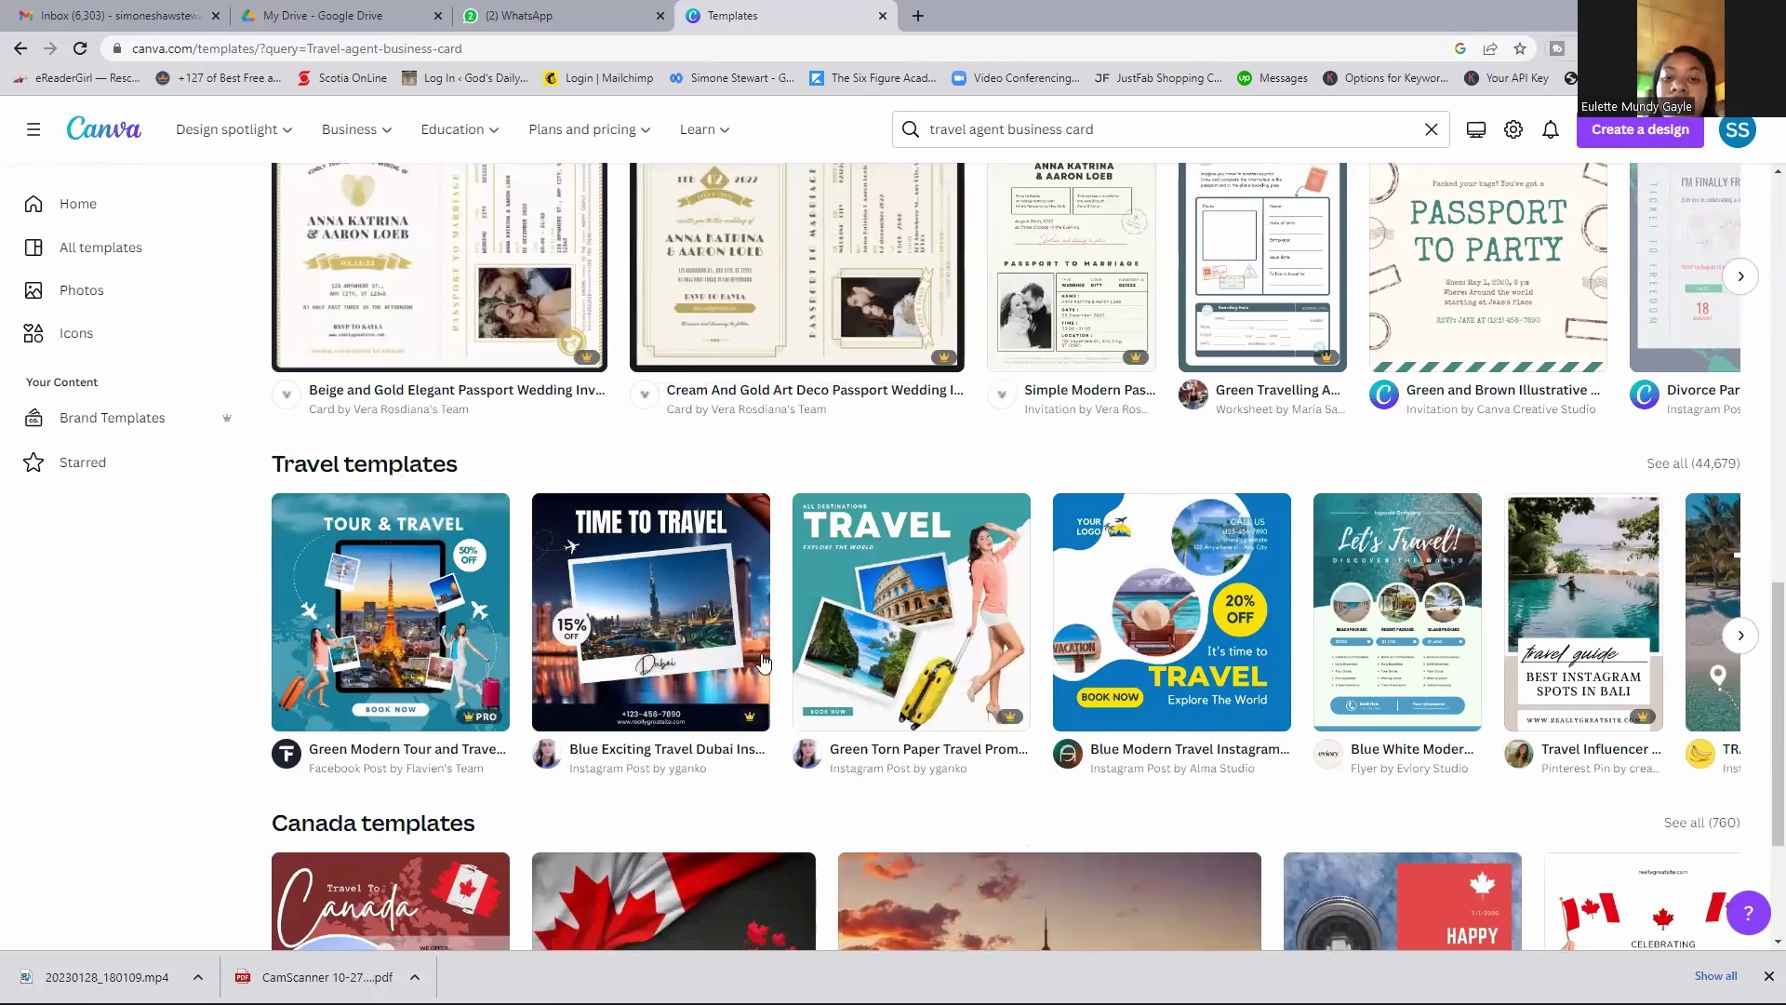
{"action": "scroll", "coordinate": [901, 642], "scroll_direction": "down", "scroll_amount": 3}
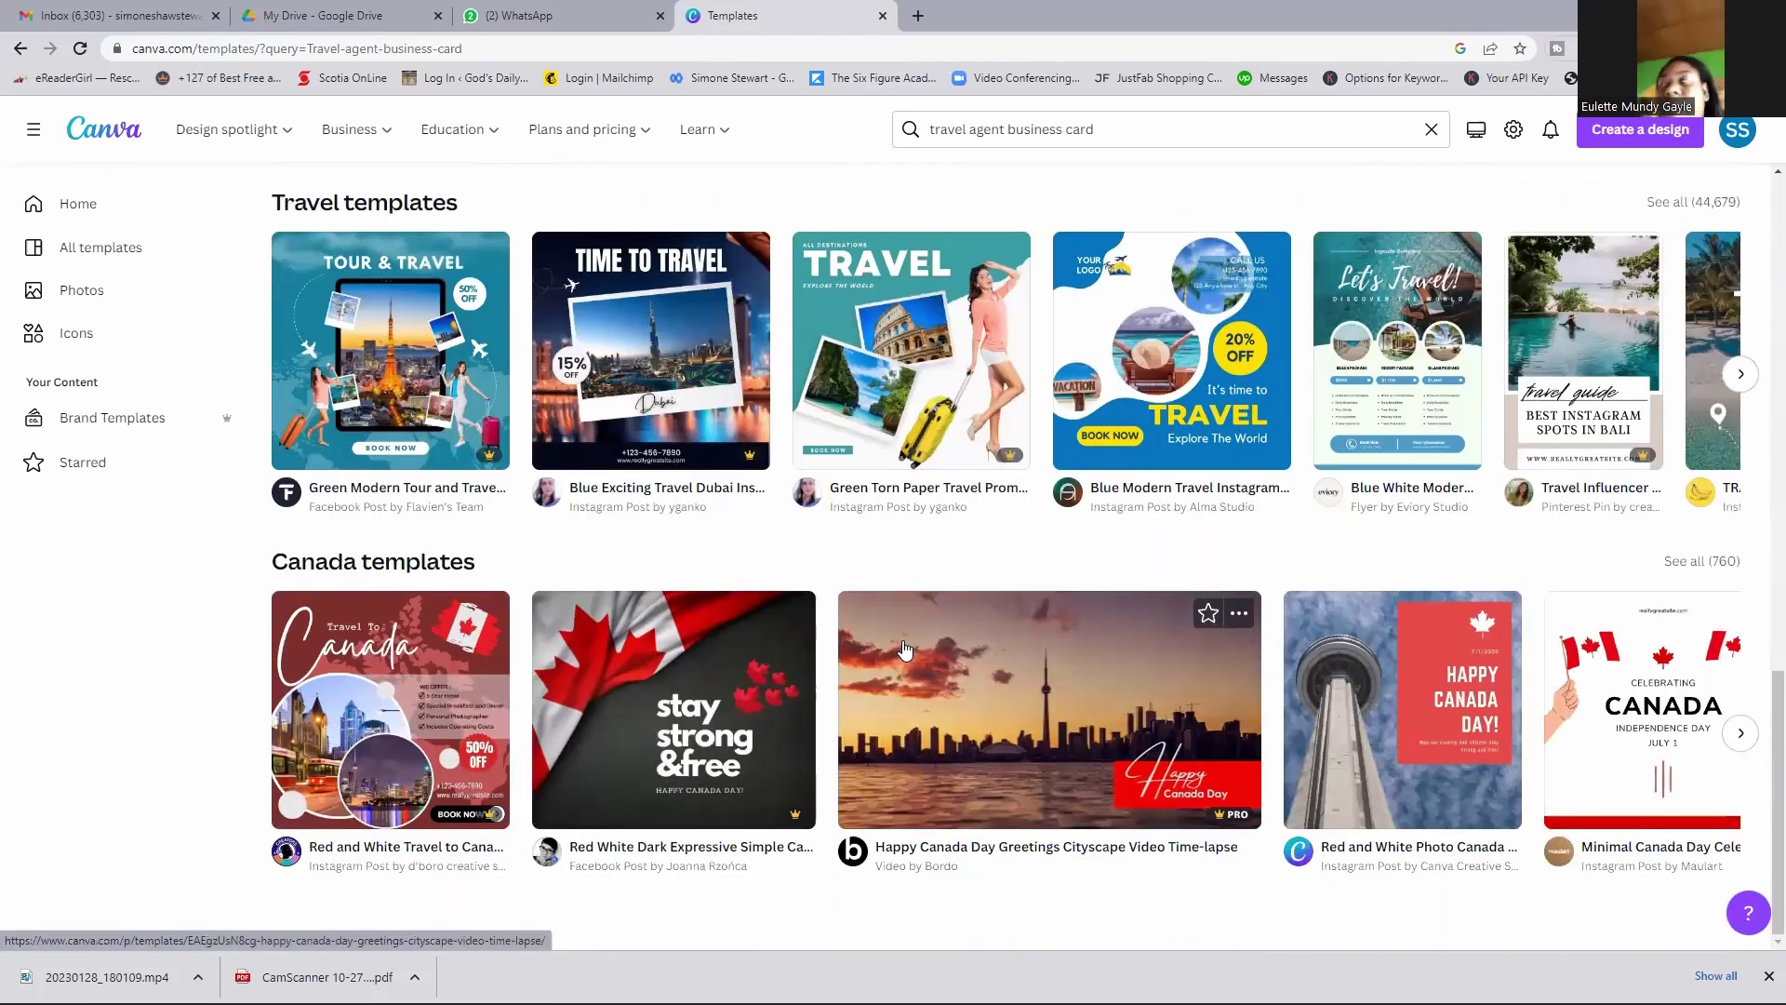
{"action": "scroll", "coordinate": [903, 647], "scroll_direction": "up", "scroll_amount": 5}
{"action": "scroll", "coordinate": [1023, 642], "scroll_direction": "down", "scroll_amount": 1}
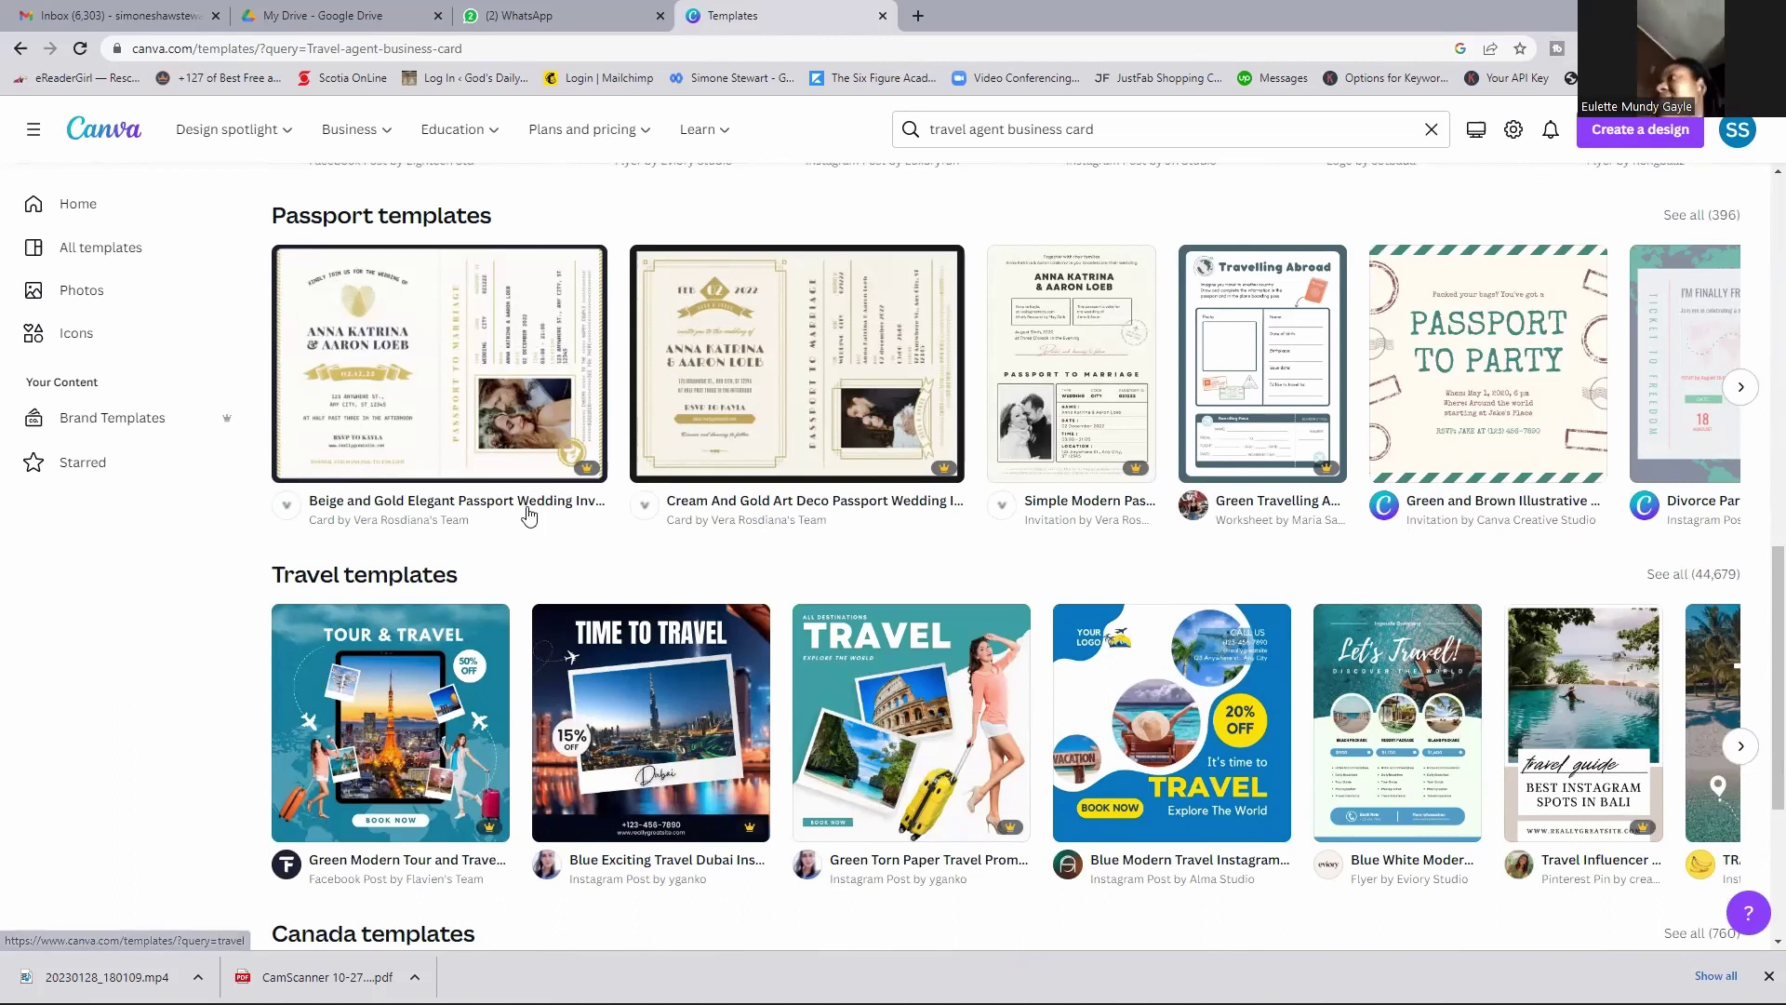
Step: Show the complete list of Travel templates and look through the posts, posters and flyers offered
{"action": "left_click", "coordinate": [1667, 575]}
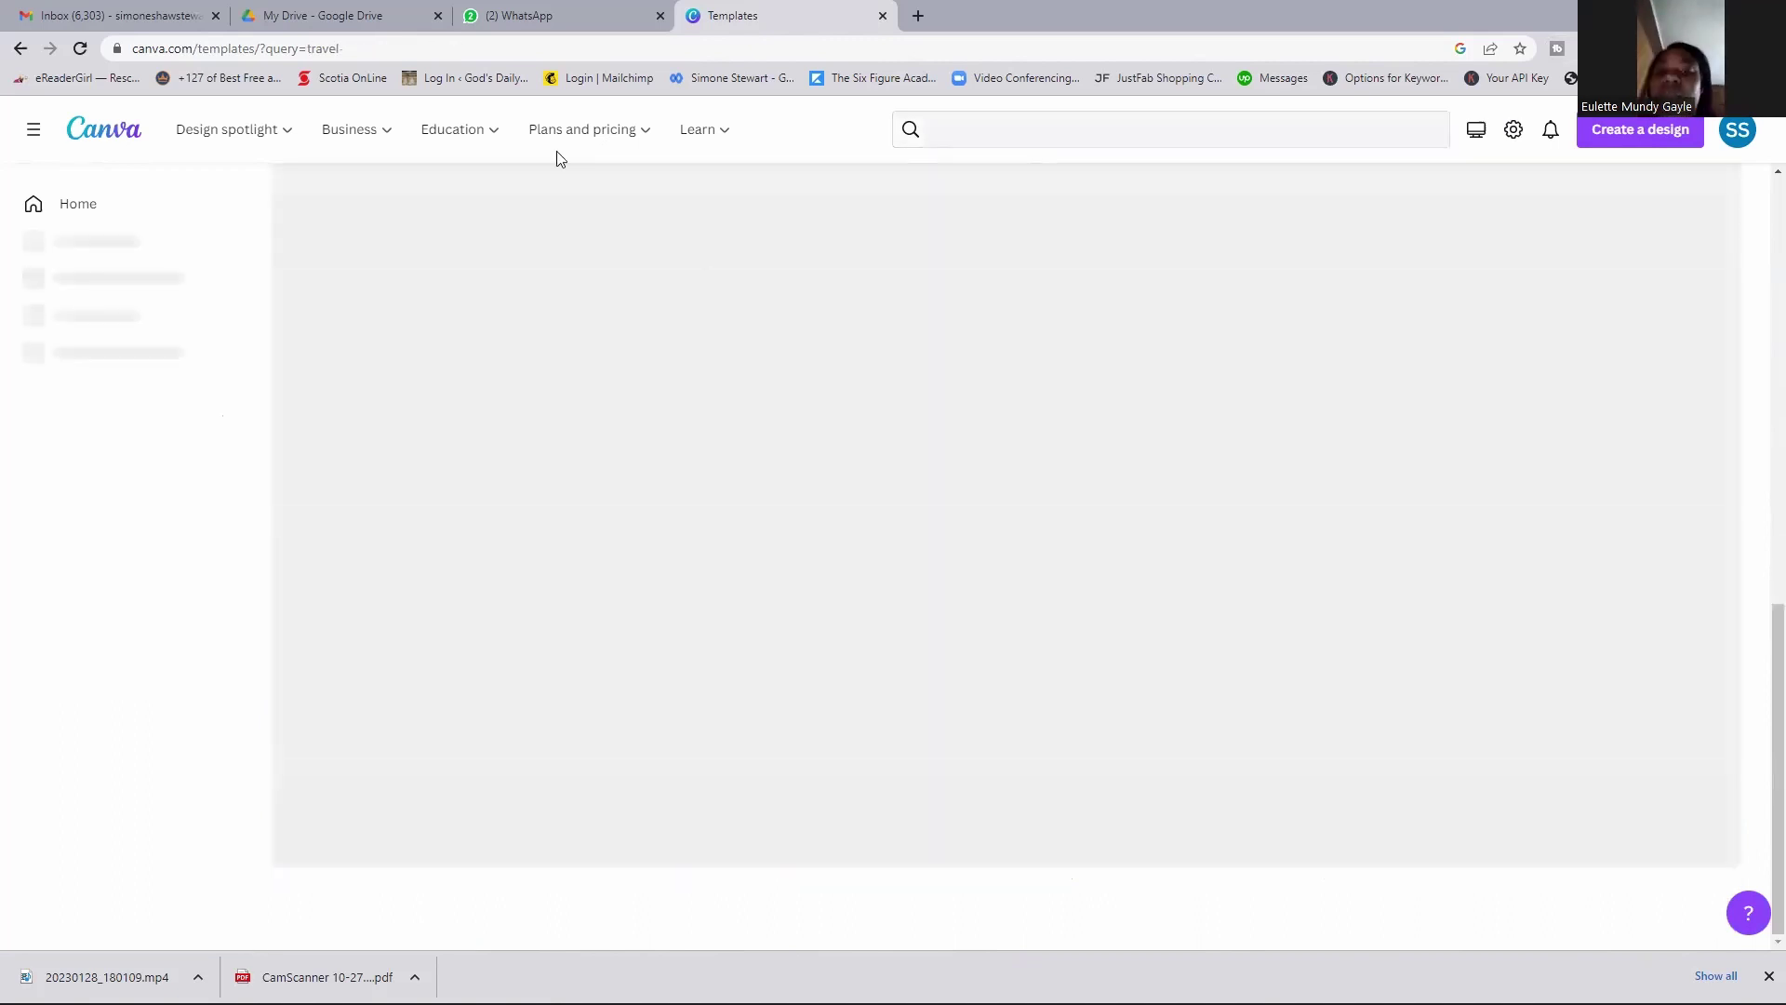
{"action": "mouse_move", "coordinate": [586, 129]}
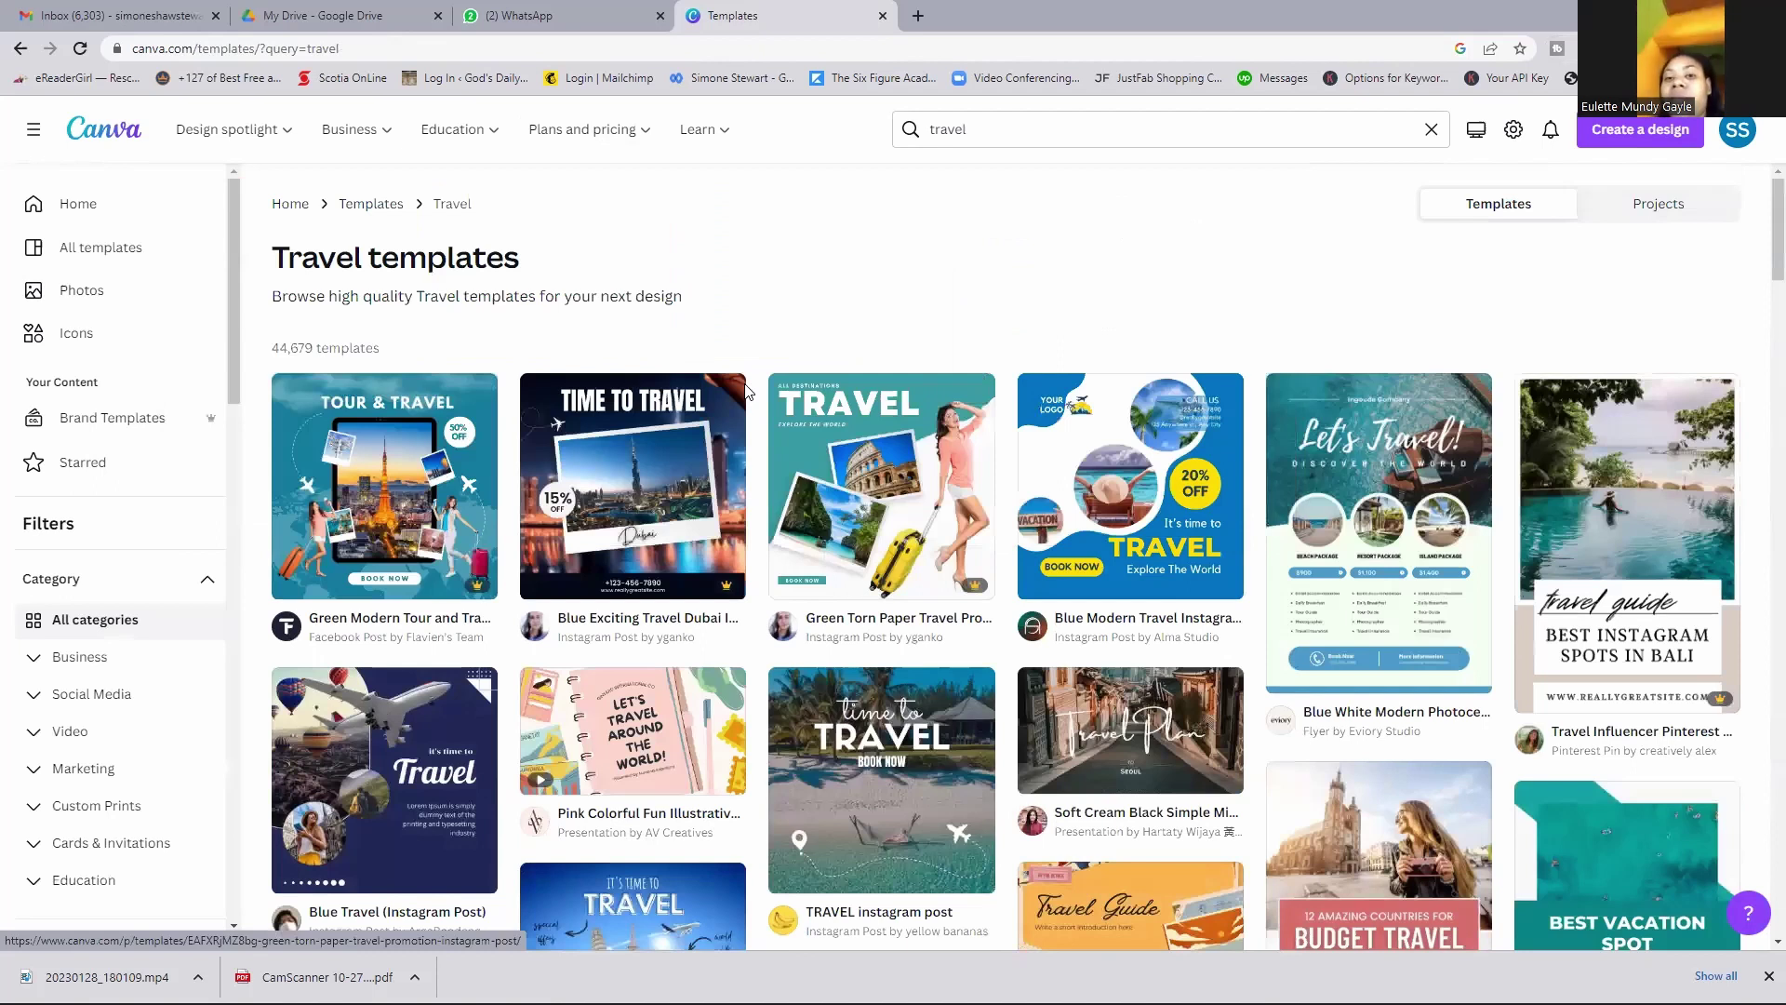
{"action": "scroll", "coordinate": [682, 402], "scroll_direction": "down", "scroll_amount": 2}
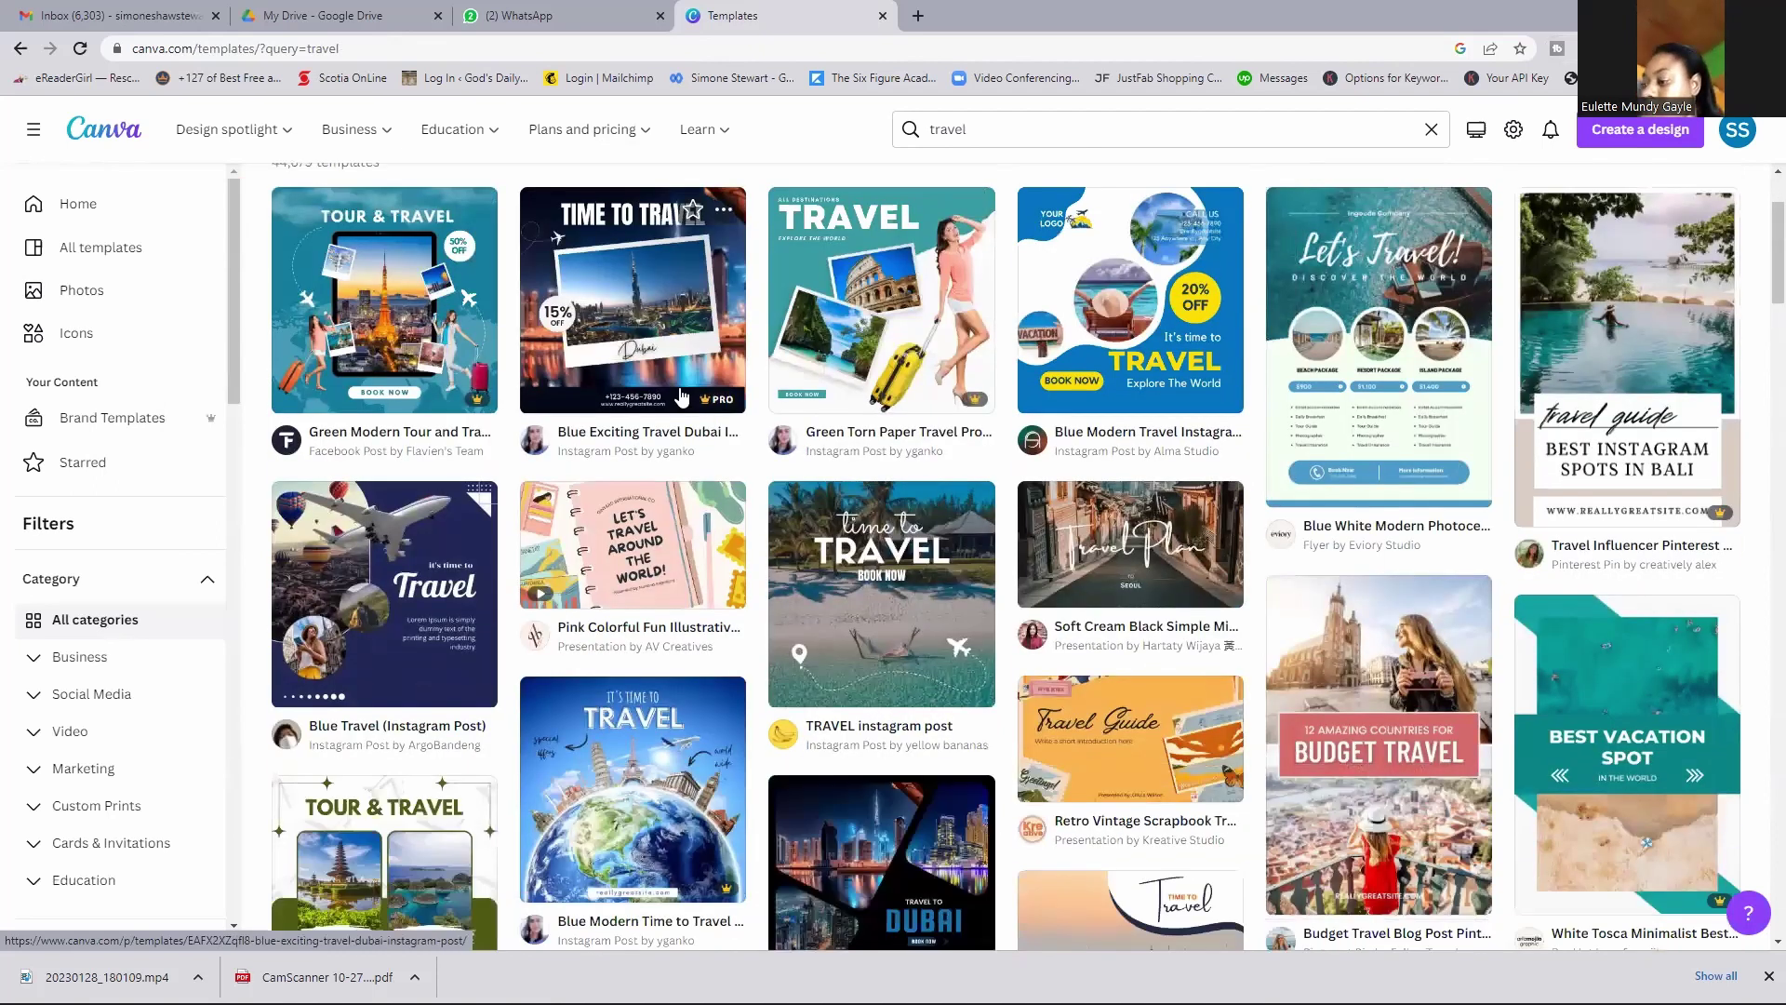
{"action": "scroll", "coordinate": [682, 397], "scroll_direction": "down", "scroll_amount": 1}
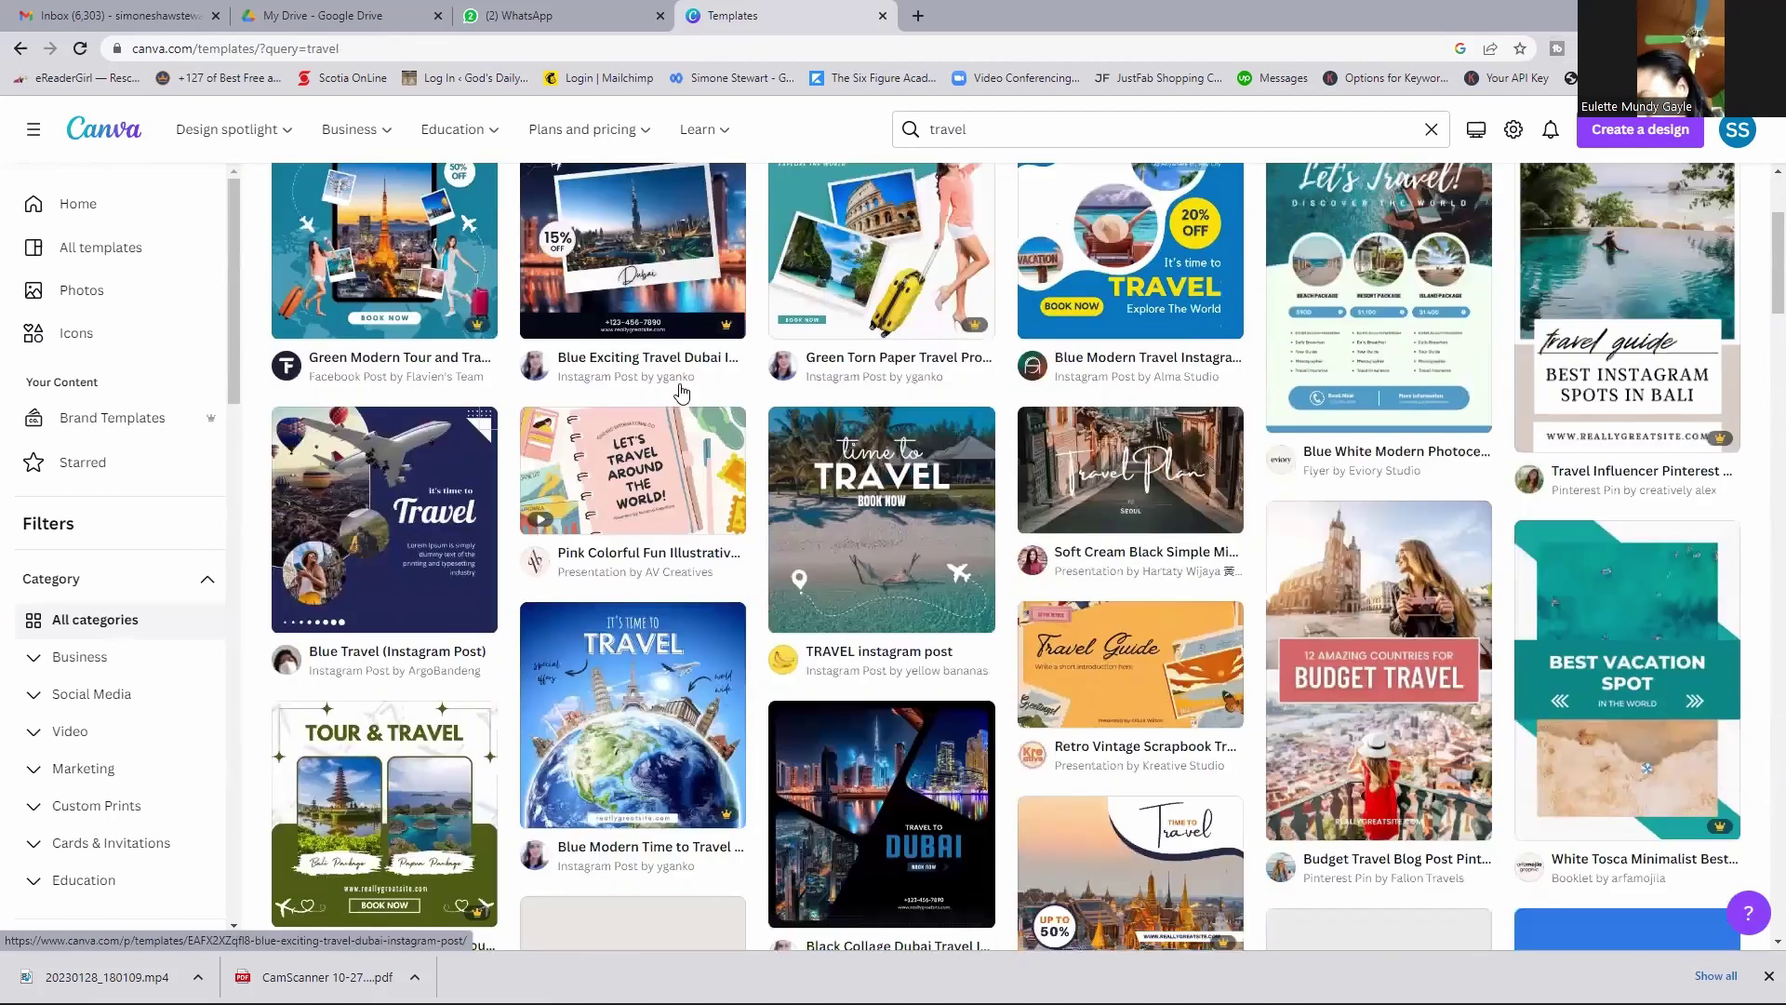
{"action": "scroll", "coordinate": [682, 393], "scroll_direction": "down", "scroll_amount": 7}
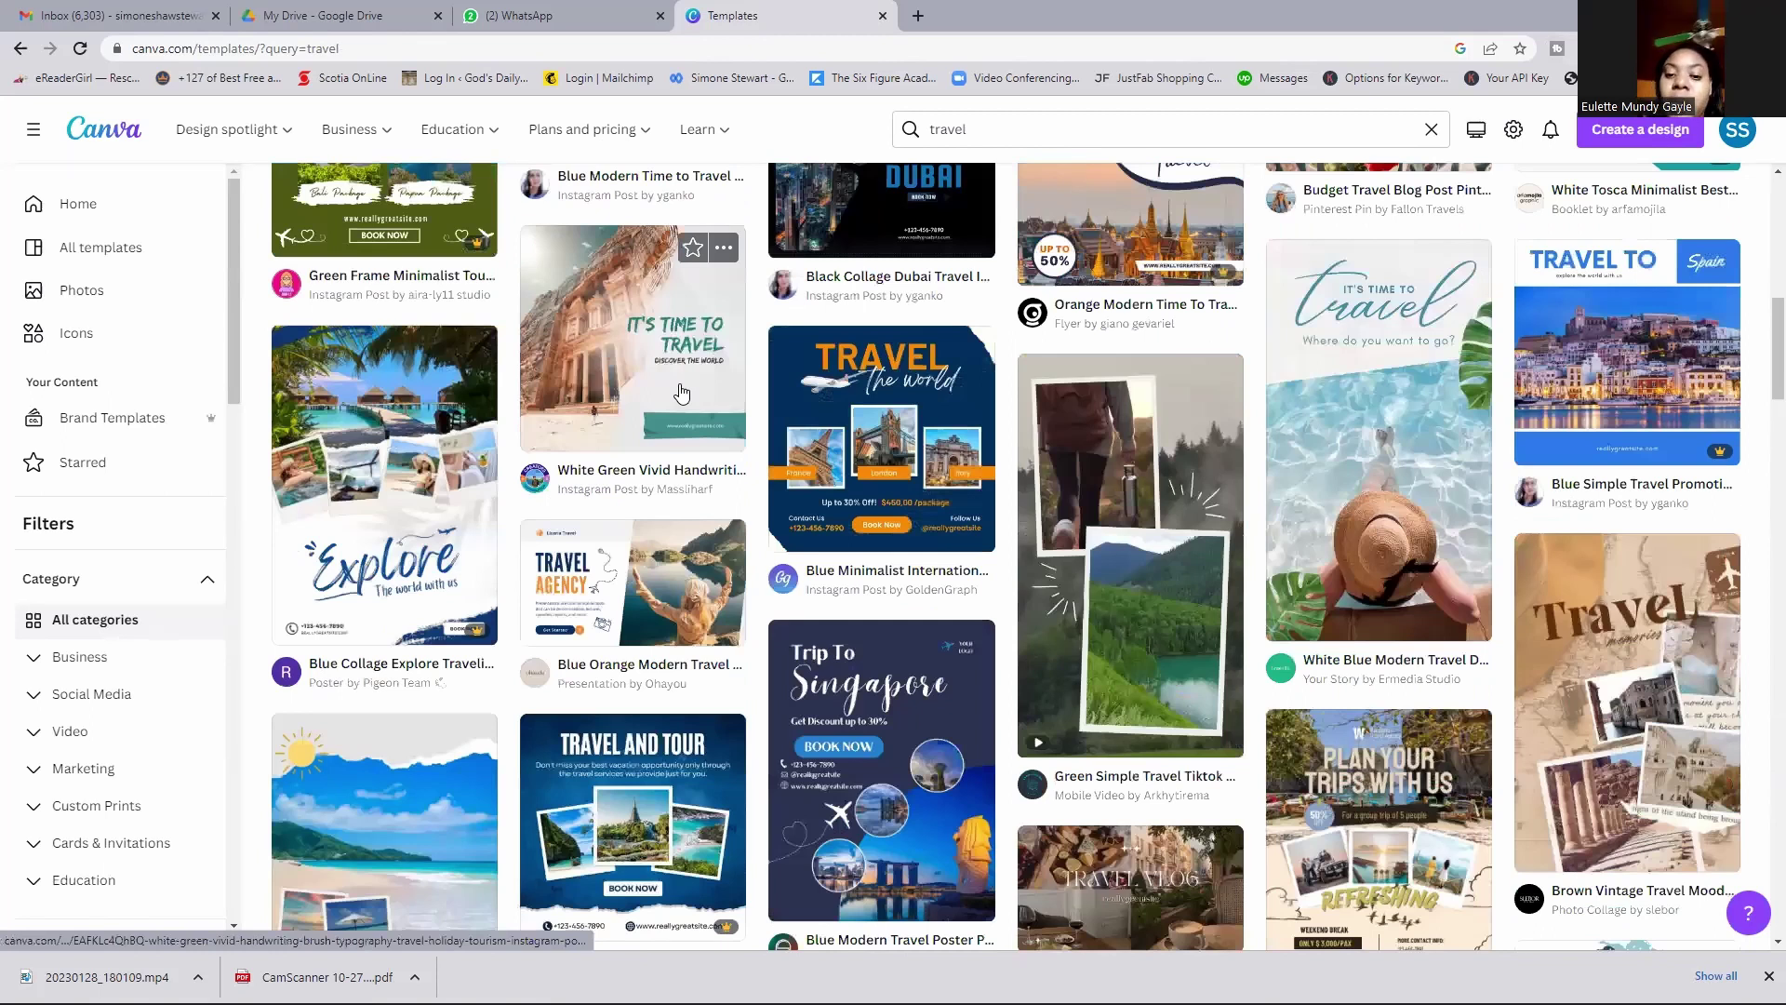
{"action": "scroll", "coordinate": [682, 395], "scroll_direction": "down", "scroll_amount": 1}
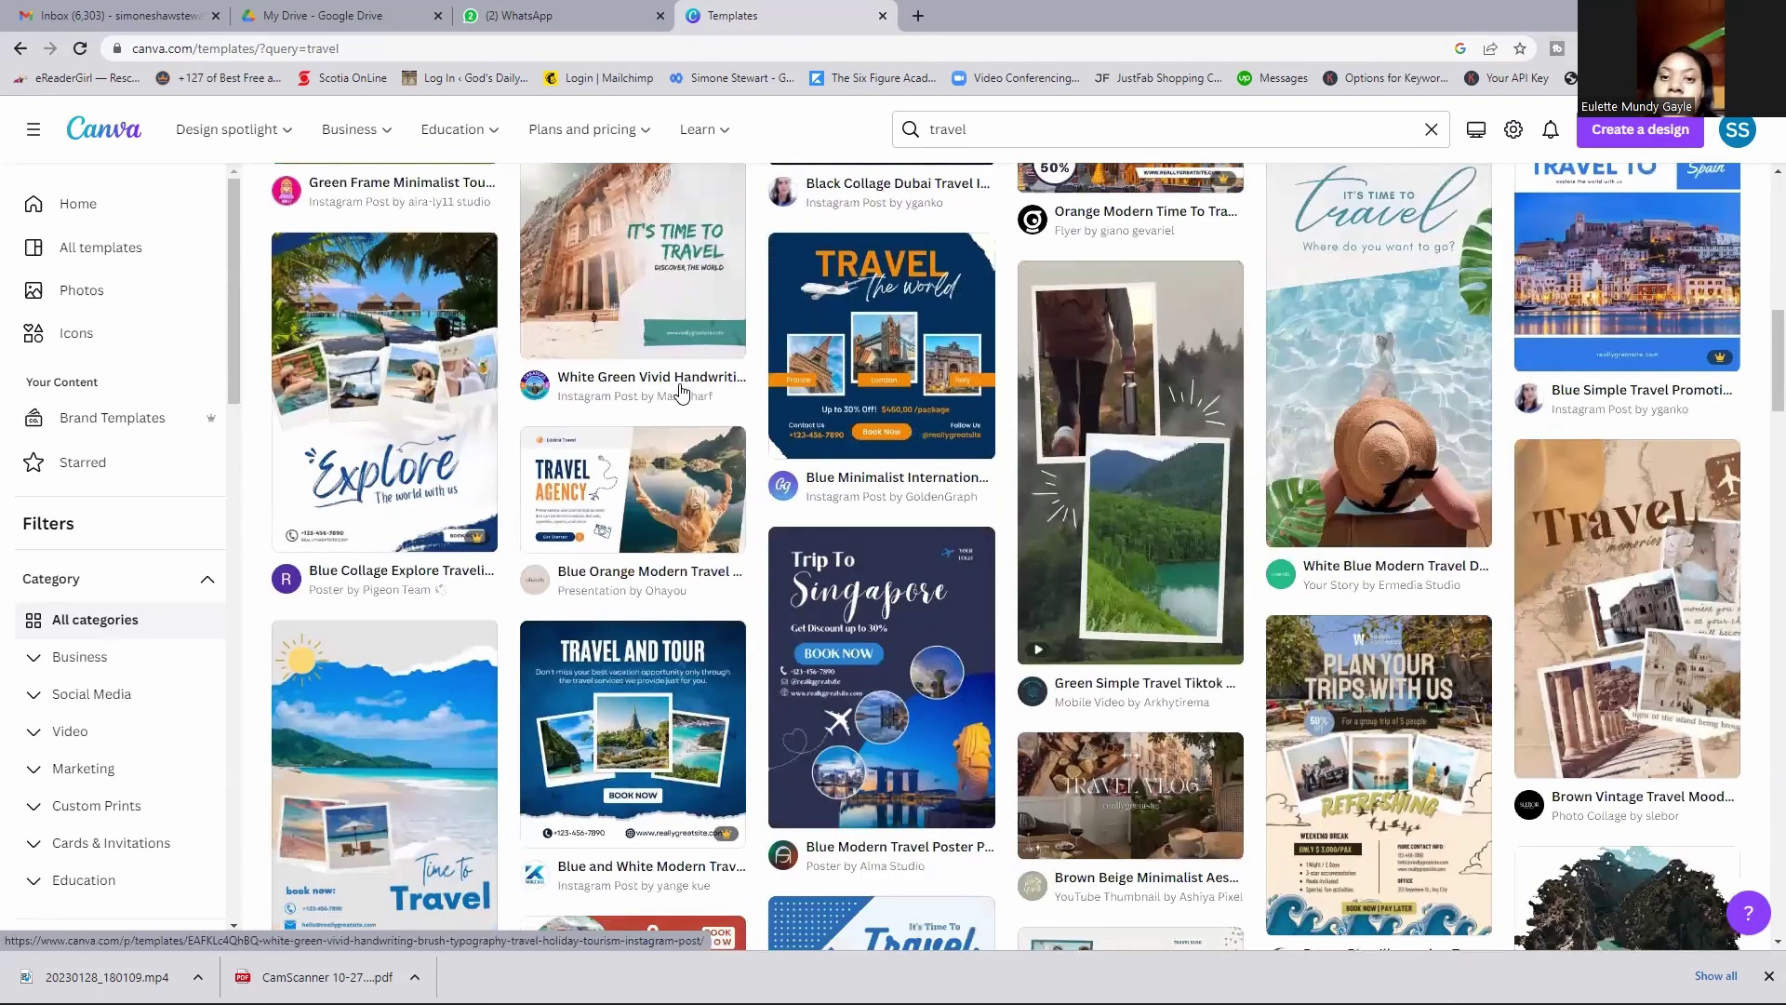
{"action": "scroll", "coordinate": [682, 393], "scroll_direction": "down", "scroll_amount": 4}
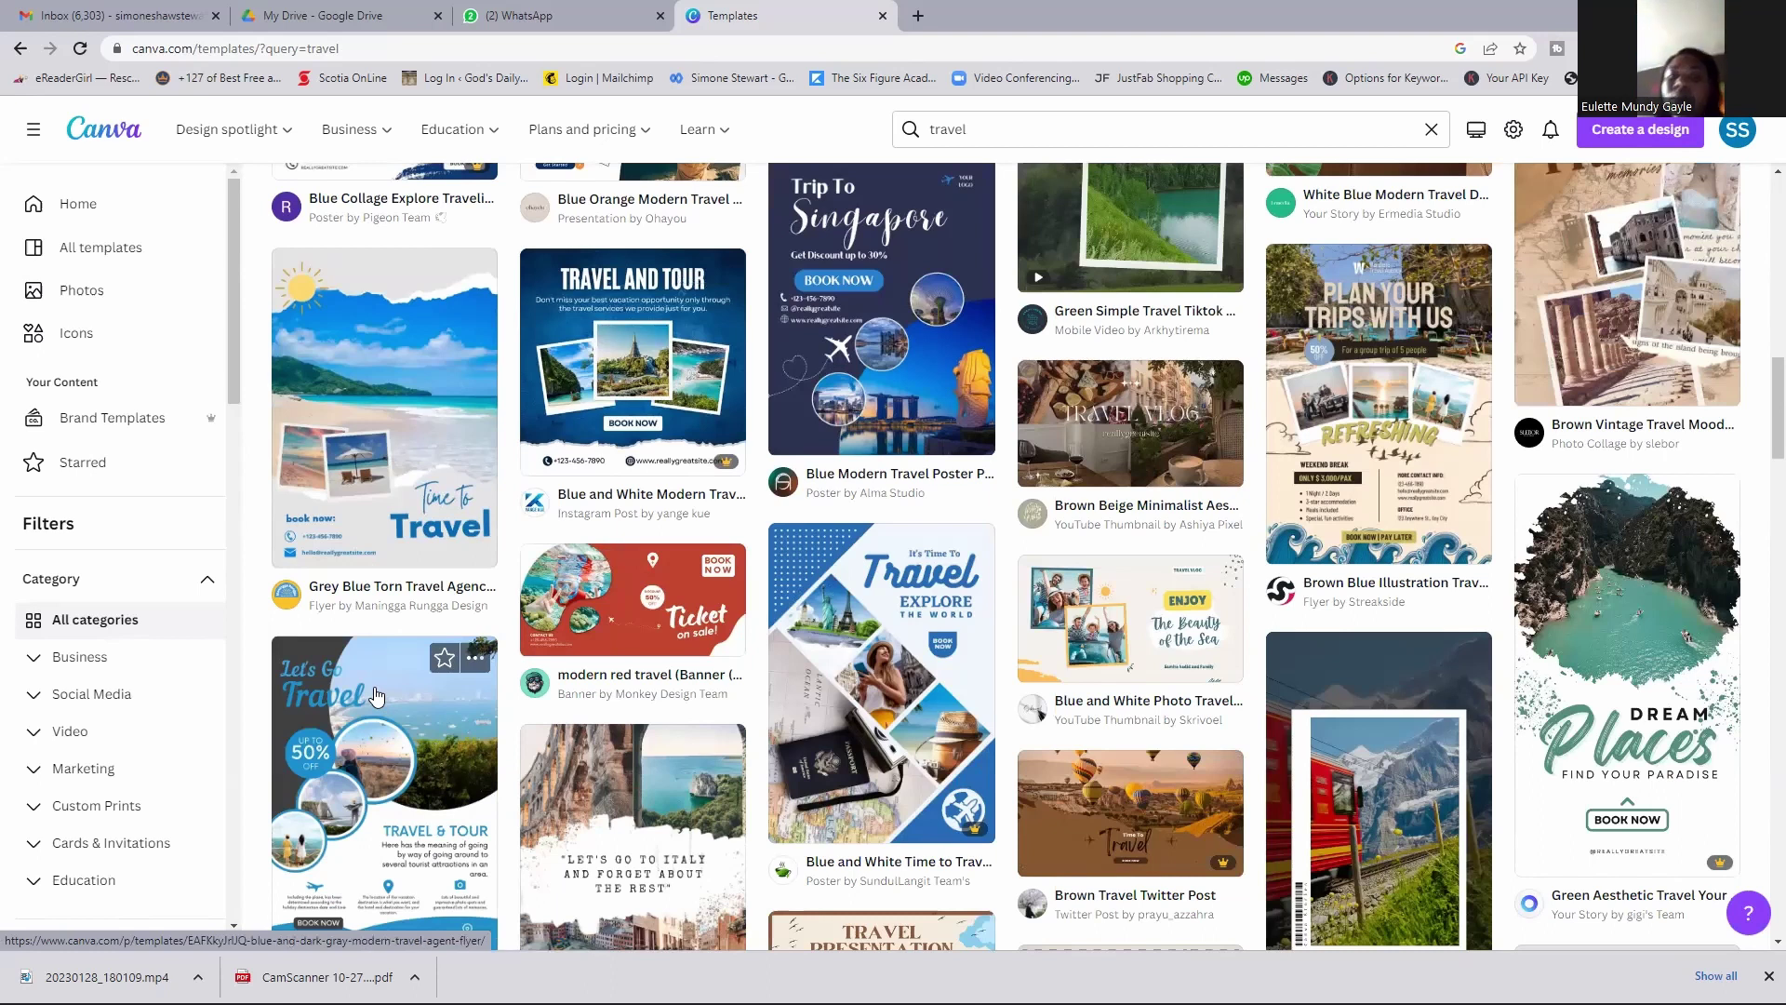
Step: Open the Grey Blue Torn Travel Agency Holiday Flyer template for customizing, leaving nothing on its page selected
{"action": "left_click", "coordinate": [376, 319]}
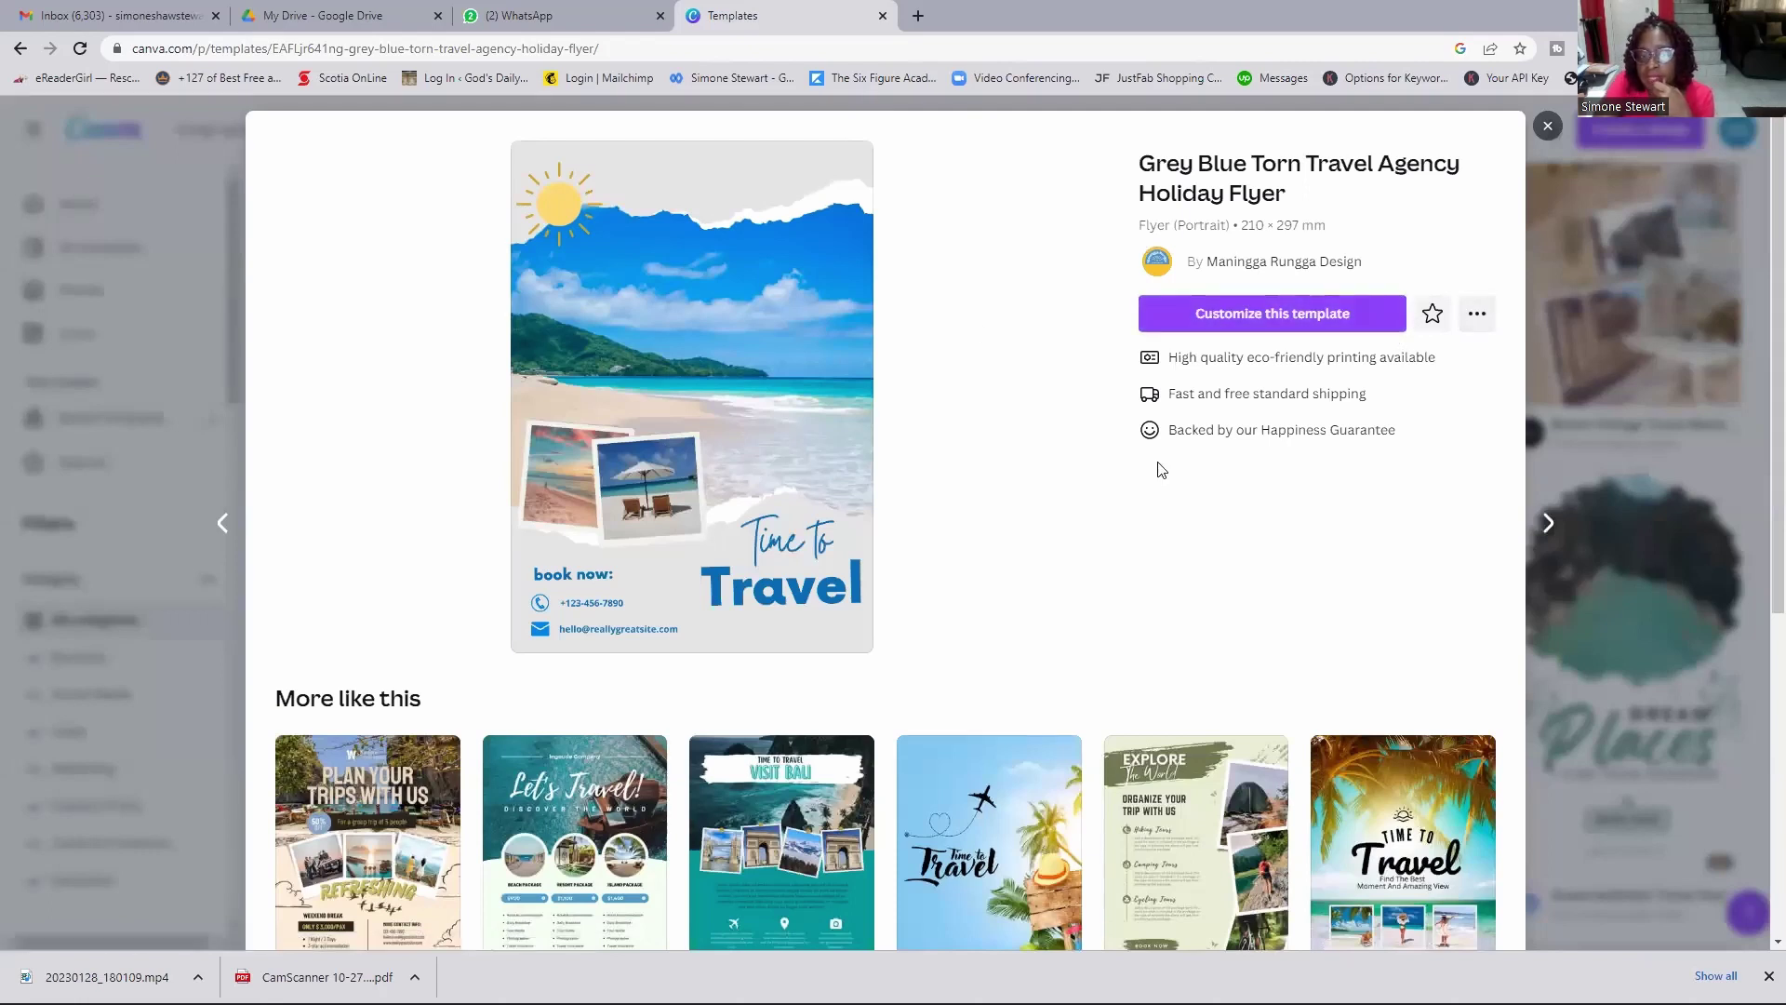
{"action": "left_click", "coordinate": [1272, 313]}
{"action": "left_click", "coordinate": [1171, 406]}
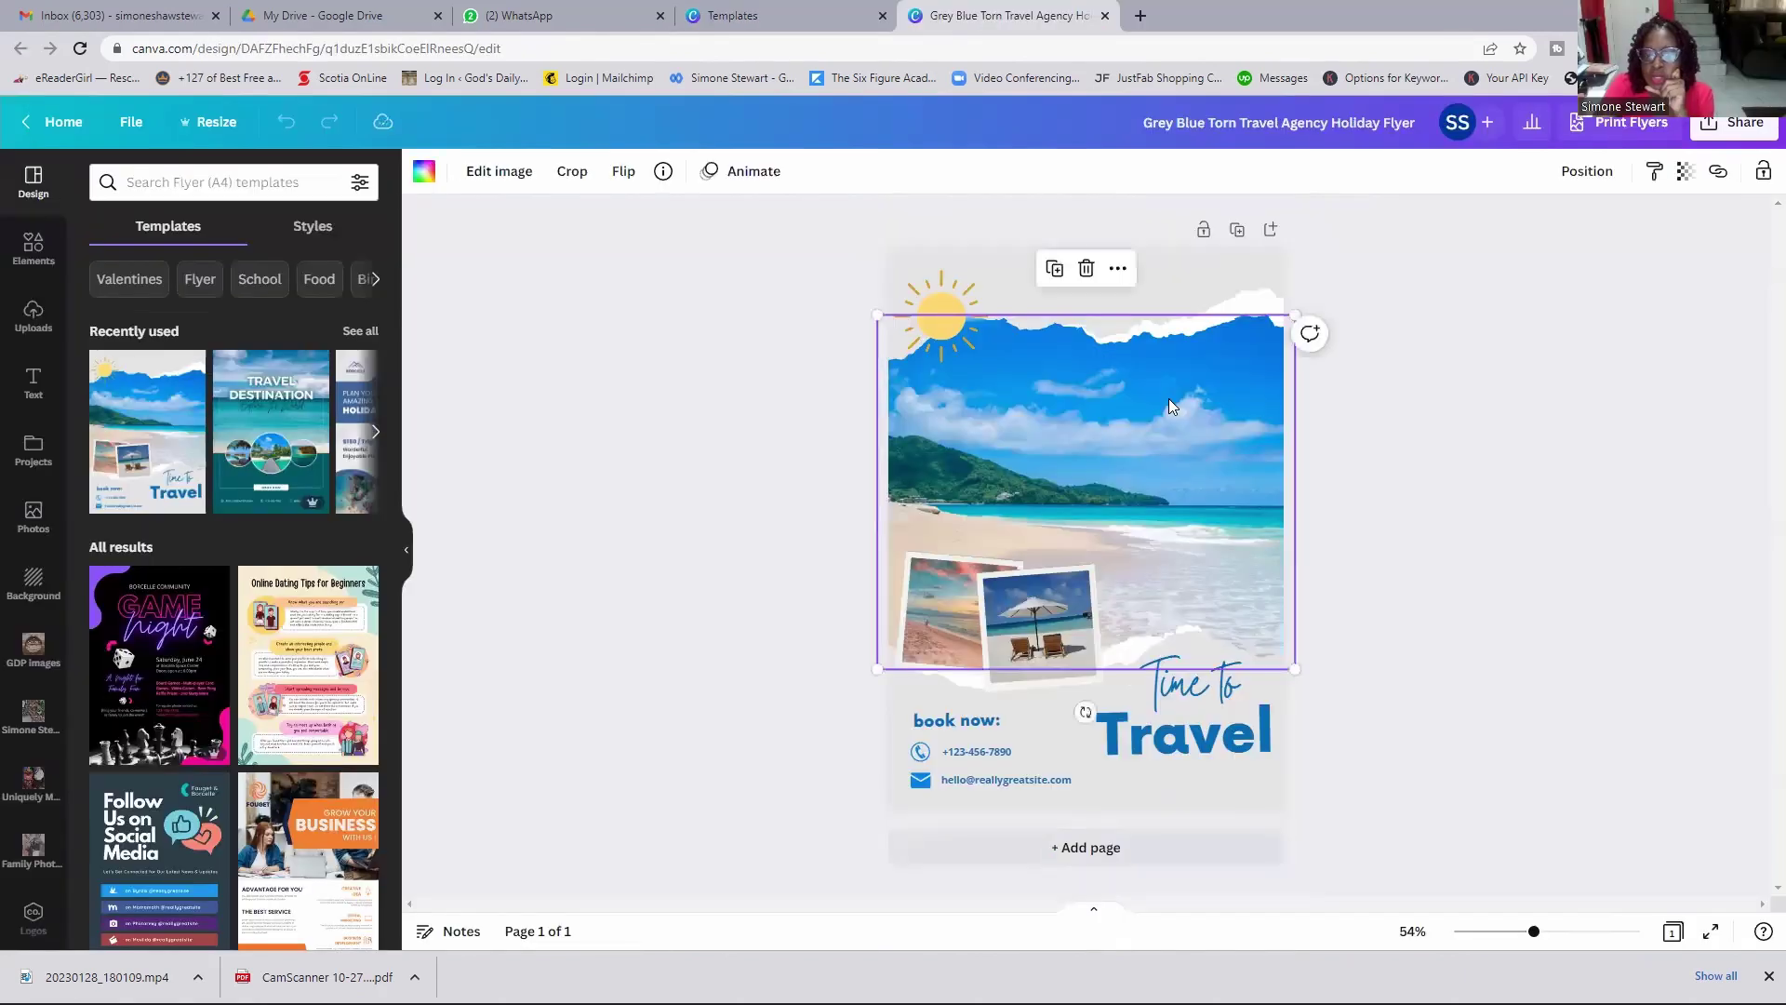
{"action": "left_click", "coordinate": [1372, 511]}
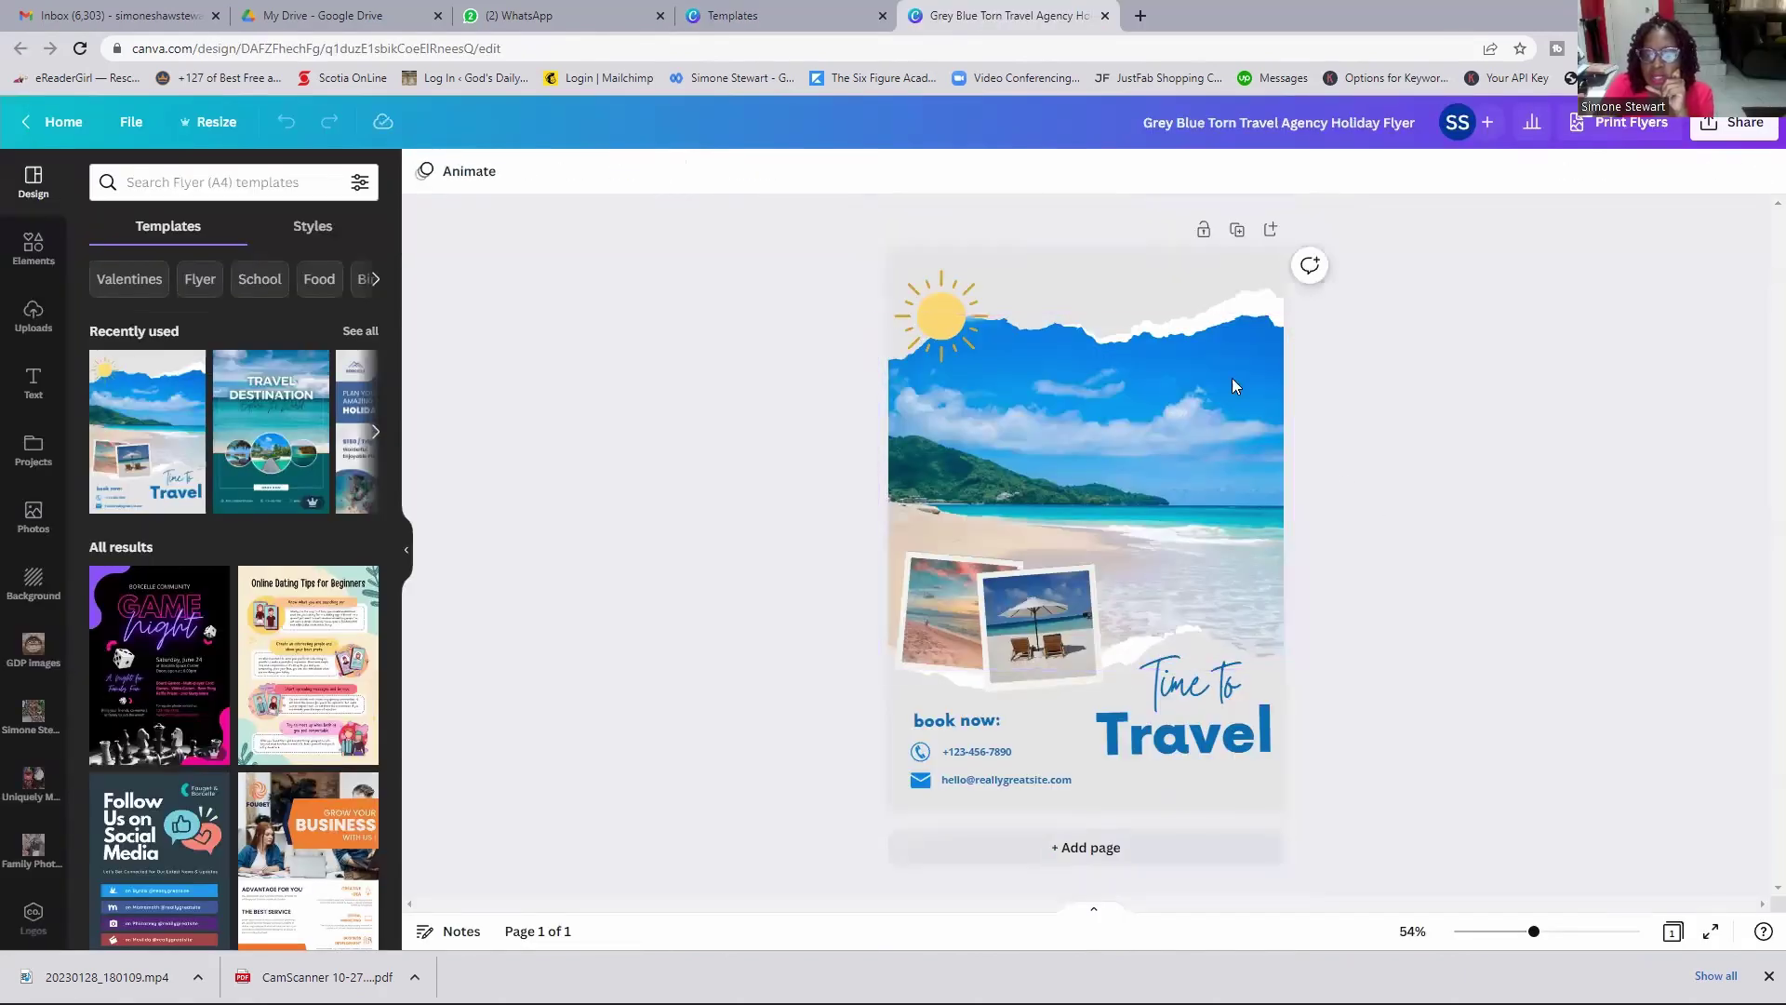